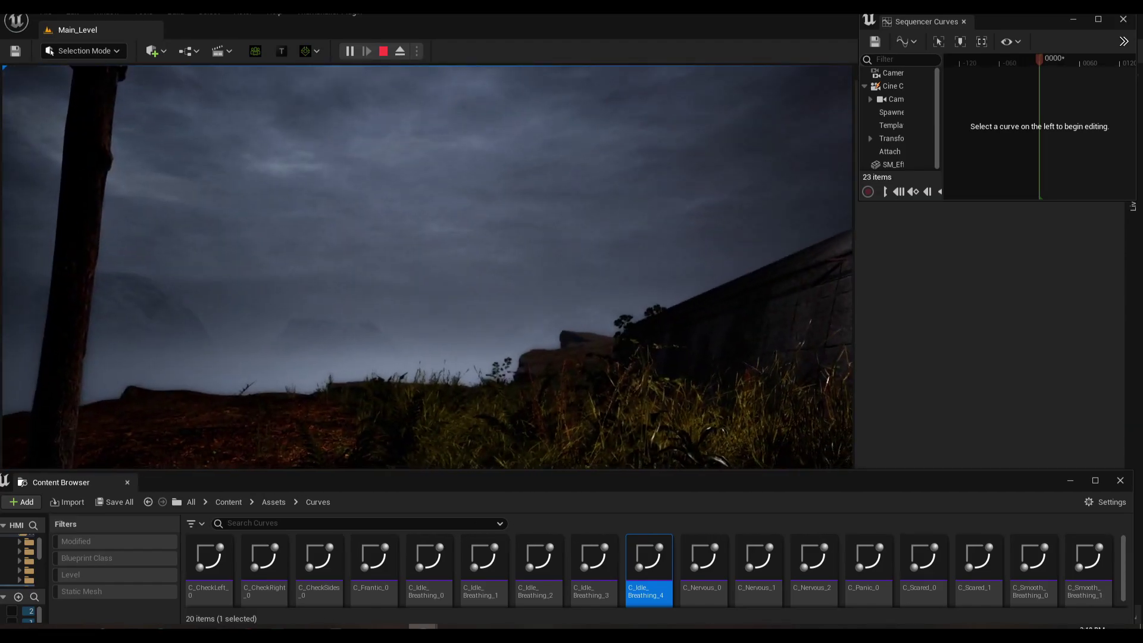
Release the pointer from the running game, enlarge the Content Browser, and open the C_Idle_Breathing_2 vector curve to view its keys
key(super)
click(700, 499)
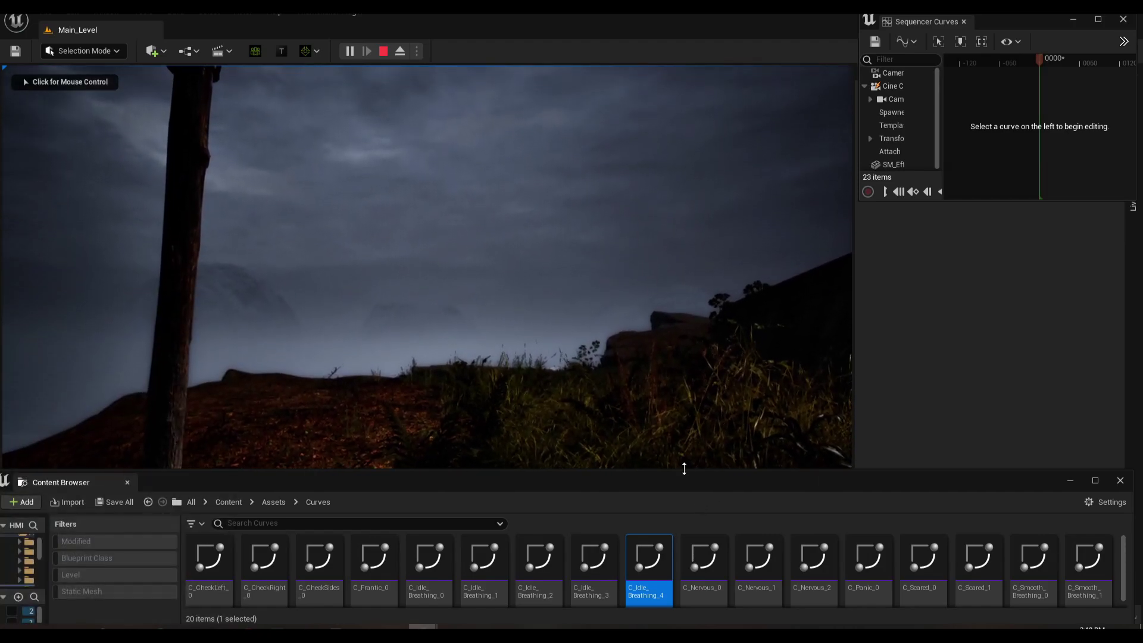
drag(684, 469, 679, 354)
click(536, 452)
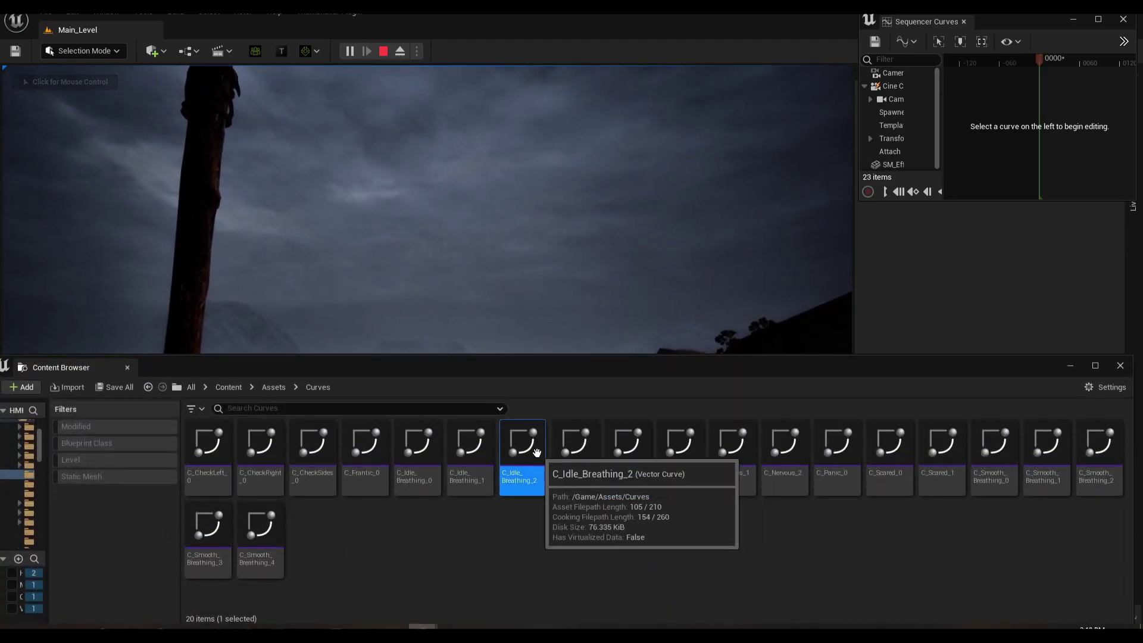
double_click(536, 452)
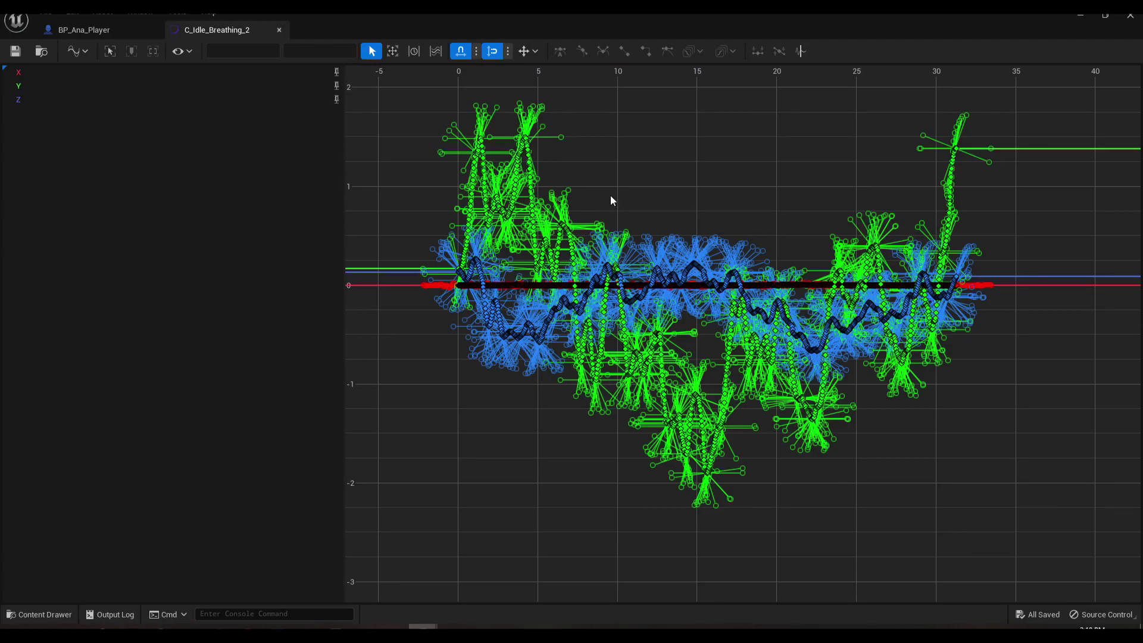
scroll(619, 214, down, 2)
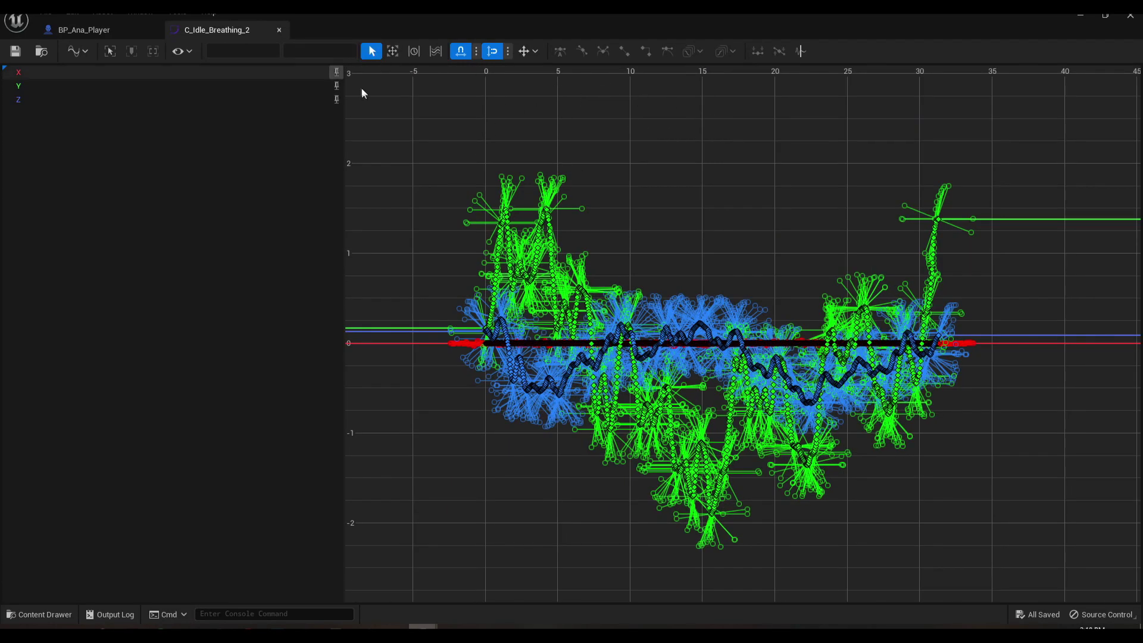
Minimize the curve editor, stop the play session, and shrink the Content Browser window to uncover the level viewport
click(1079, 17)
click(255, 148)
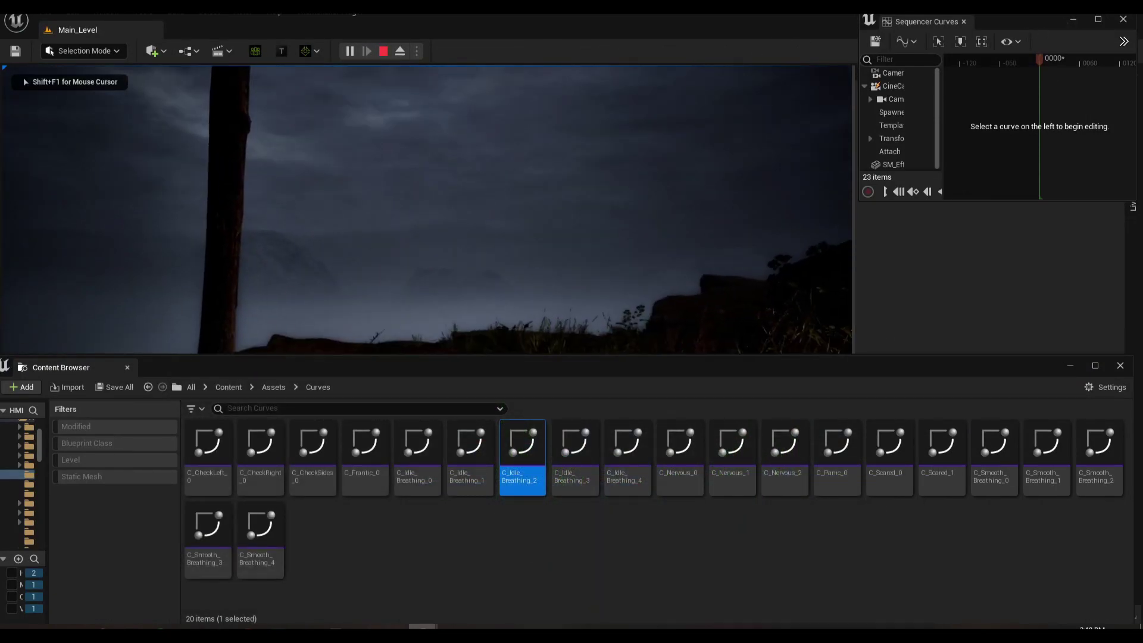
key(shift+F1)
key(Escape)
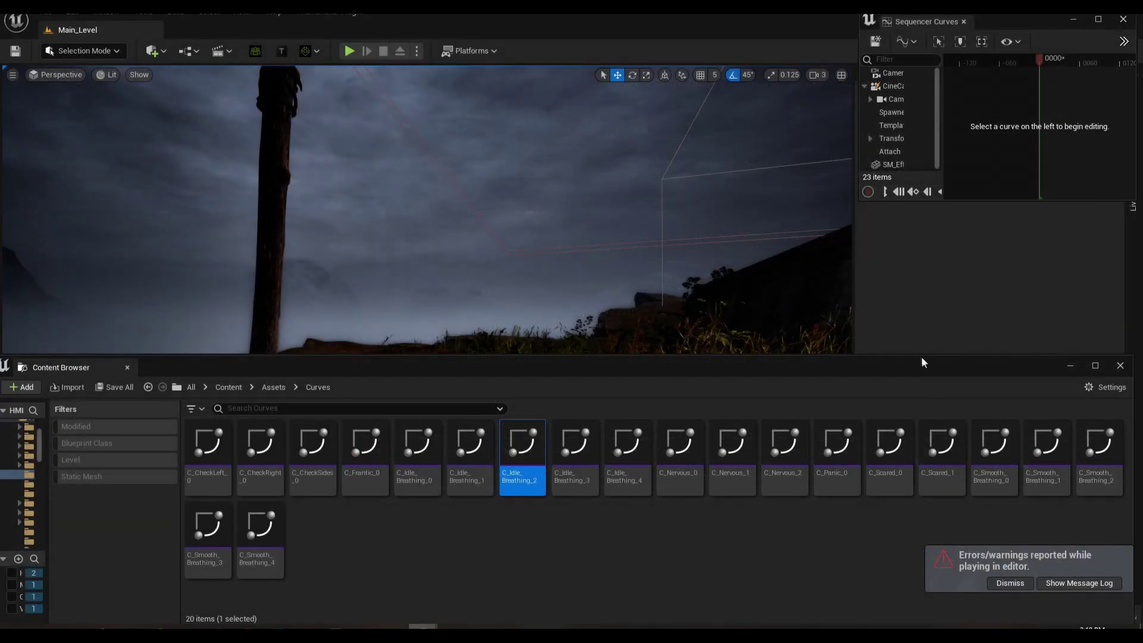
drag(921, 359, 926, 478)
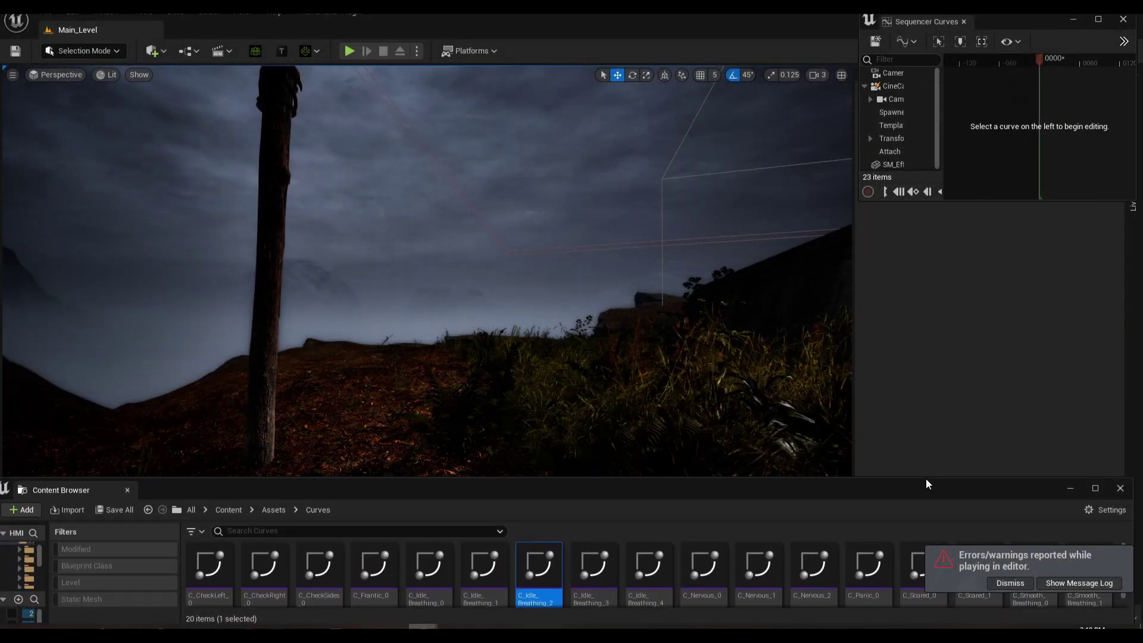
Open the existing Screenshots_0 level sequence and bring its Sequencer window to the front
click(217, 50)
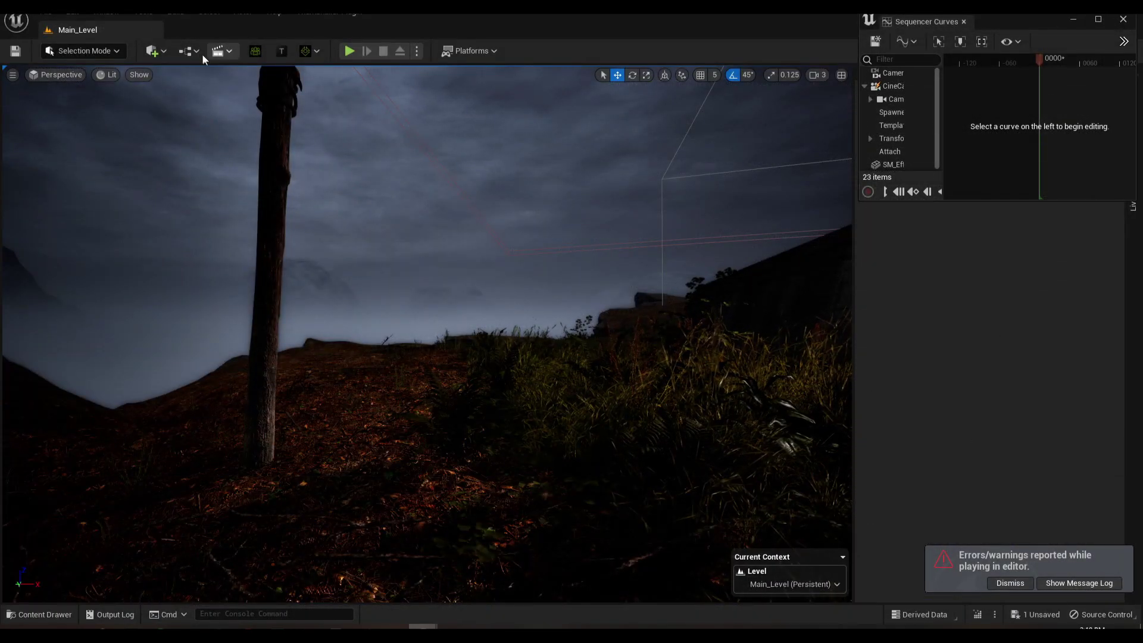
click(217, 50)
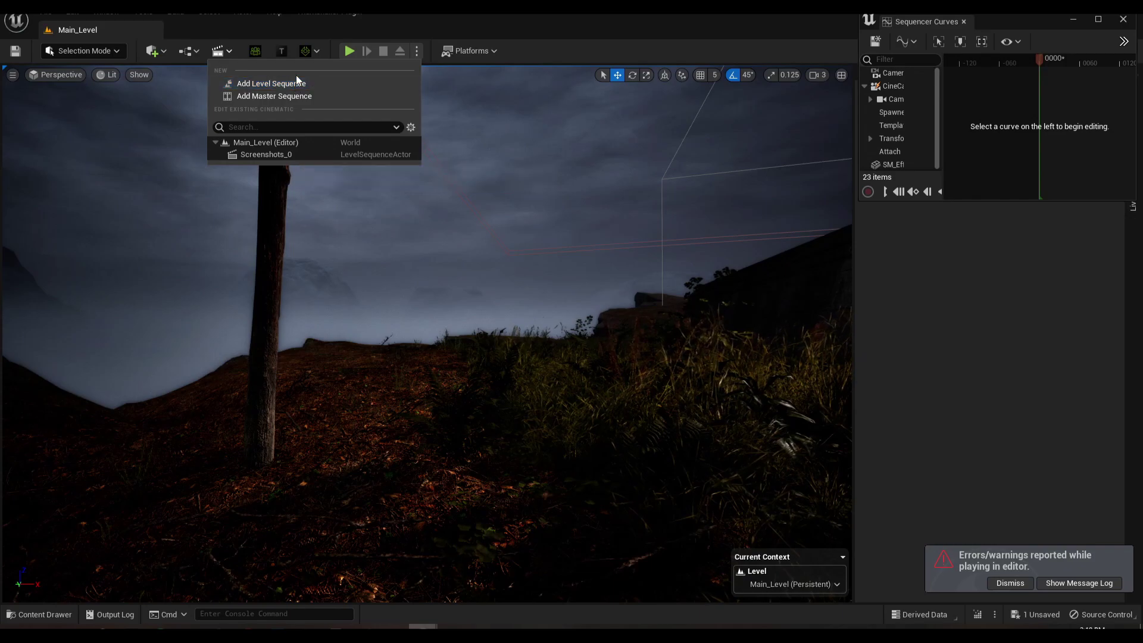
click(275, 154)
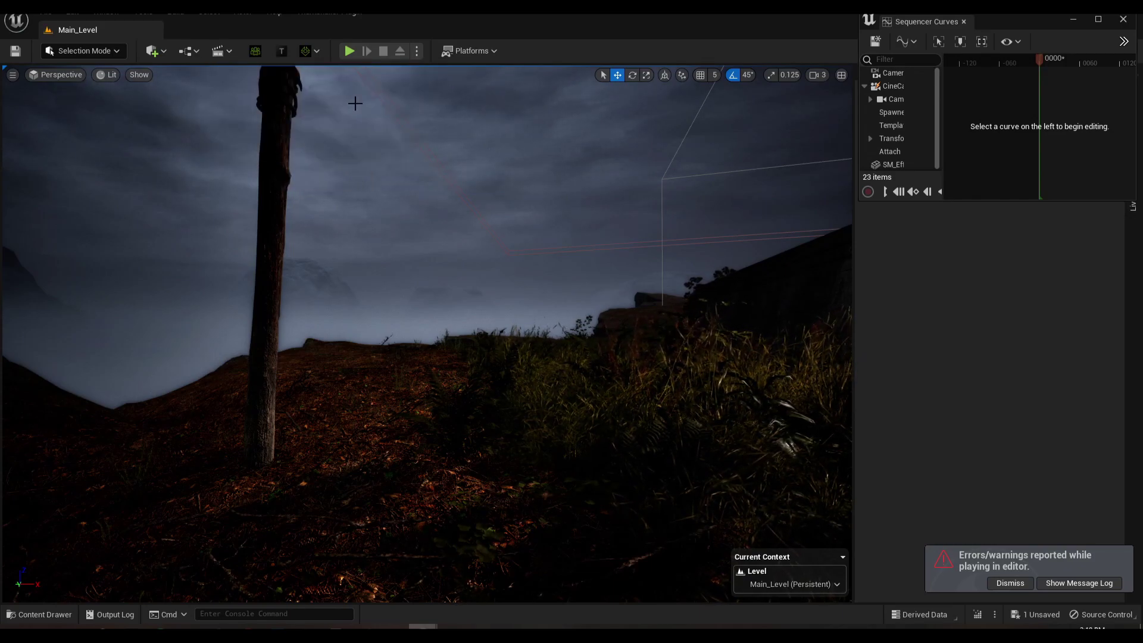
mouse_move(423, 628)
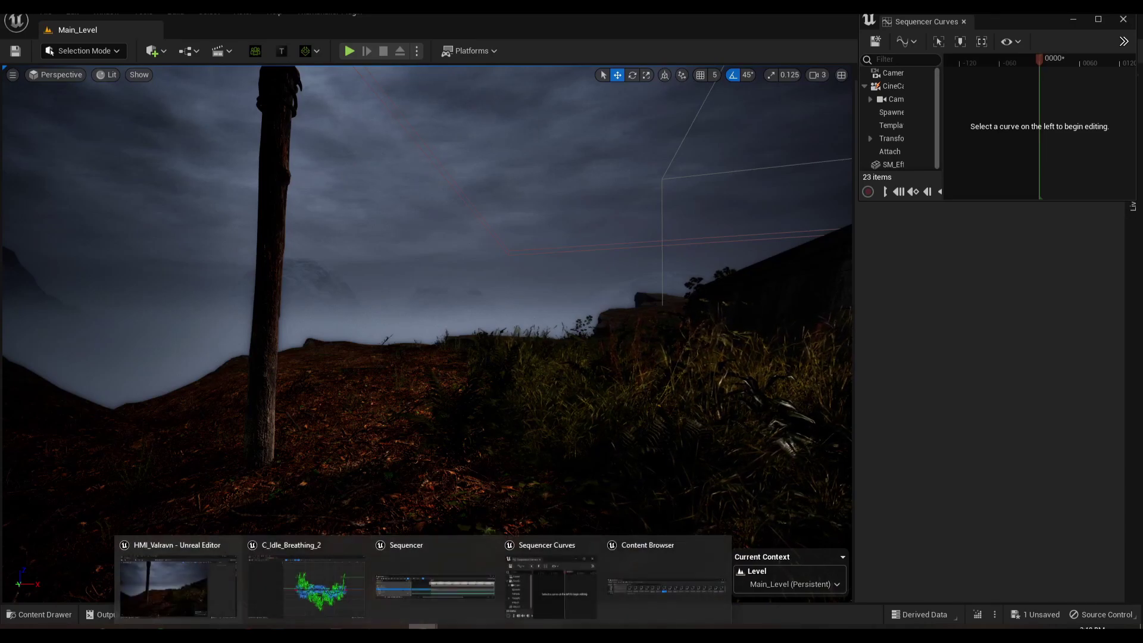
click(413, 577)
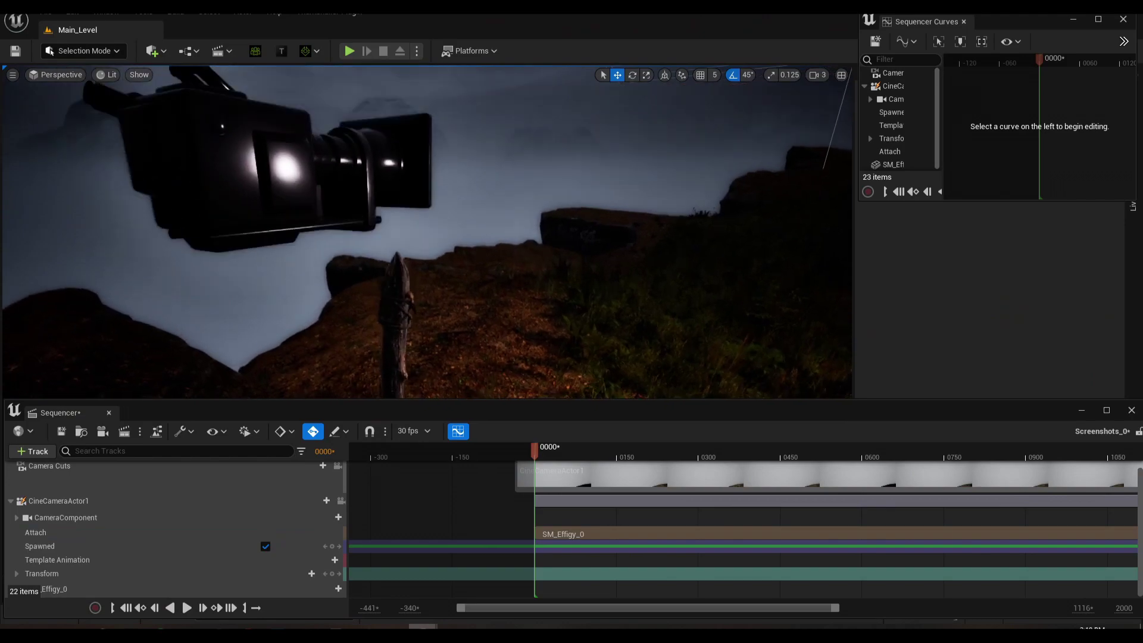
Select the cine camera in the viewport, review its transform details, and select CineCameraActor1's Transform track in the sequence
scroll(192, 519, up, 1)
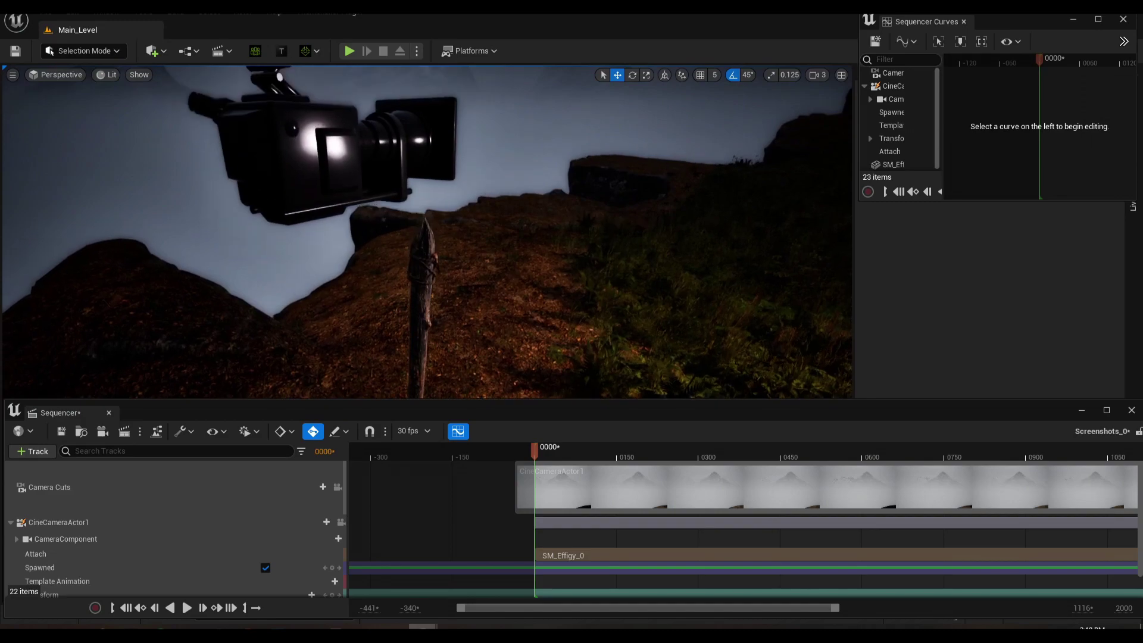
click(334, 161)
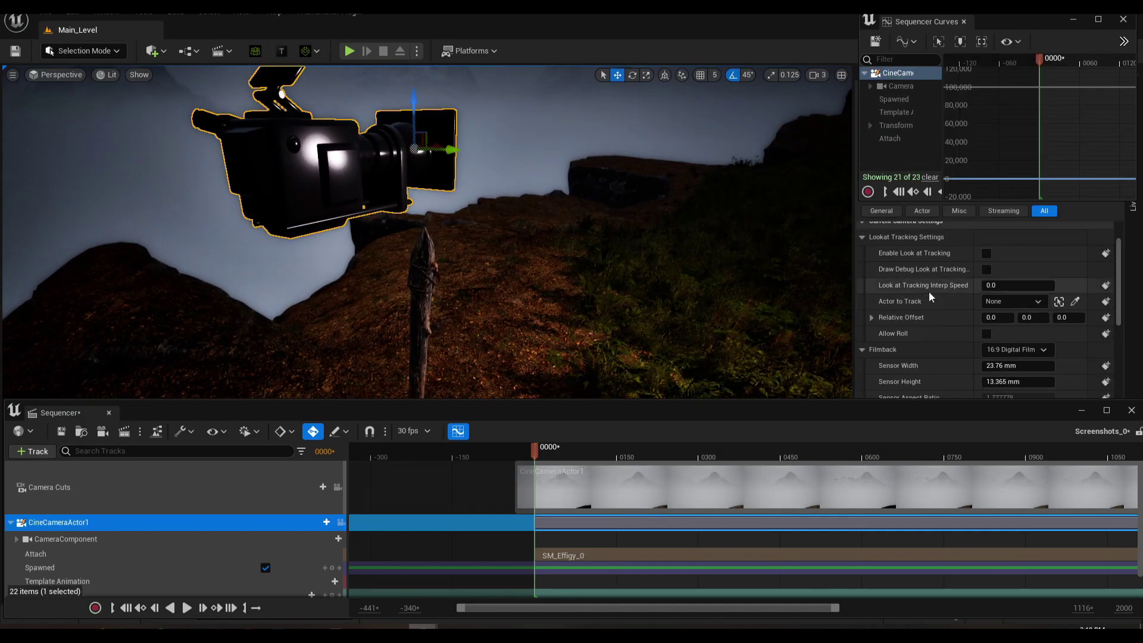
scroll(926, 308, up, 5)
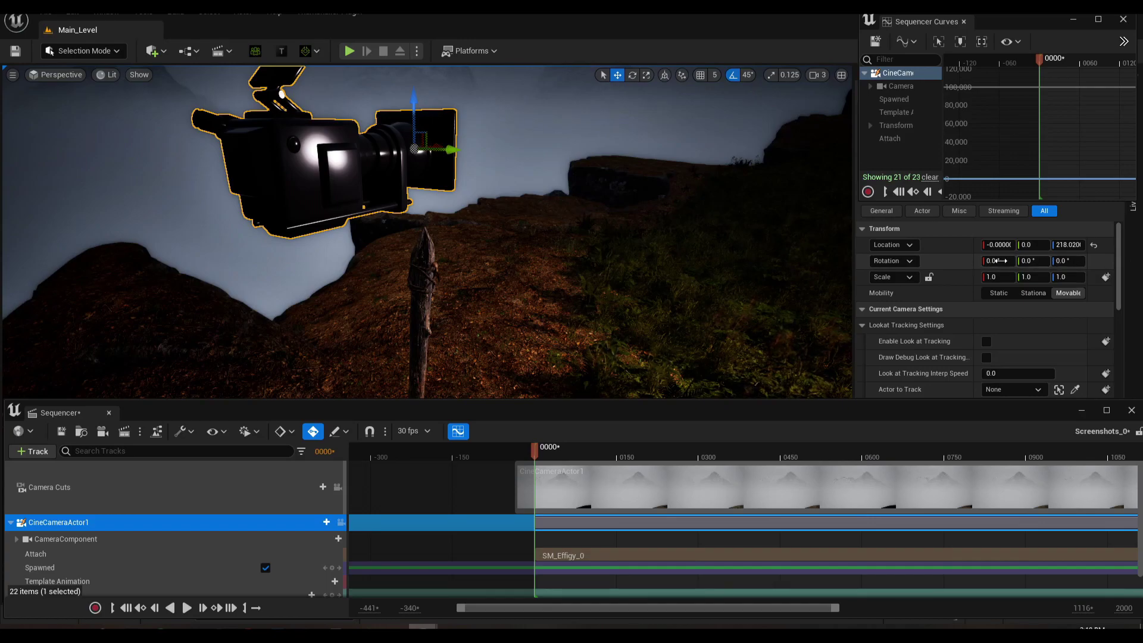
right_drag(426, 232, 426, 232)
scroll(486, 491, down, 2)
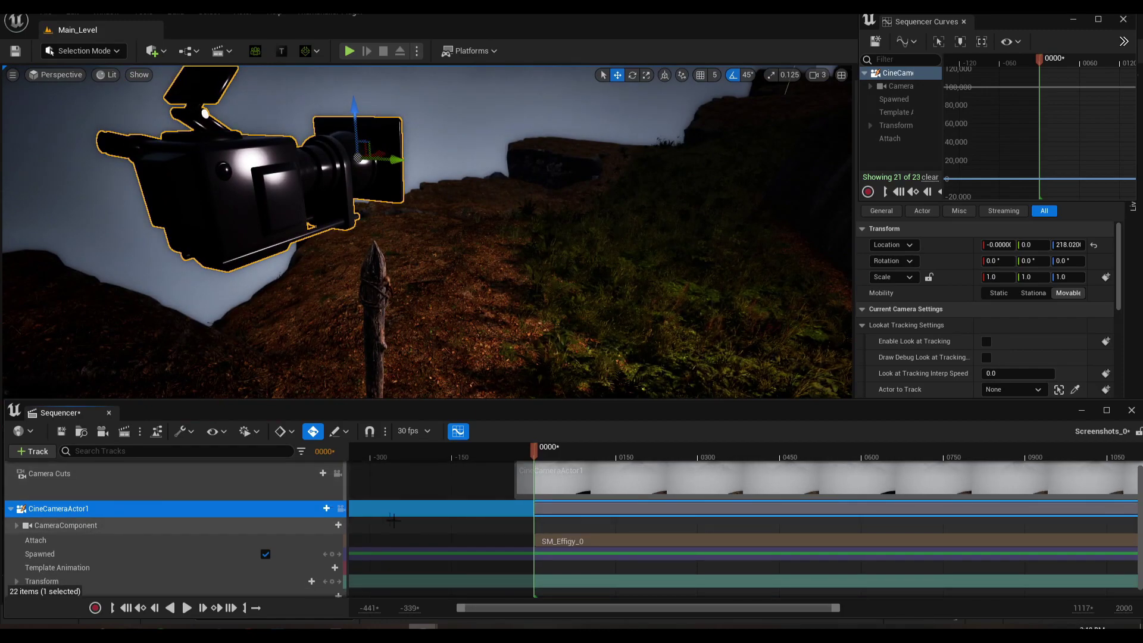
scroll(331, 532, down, 1)
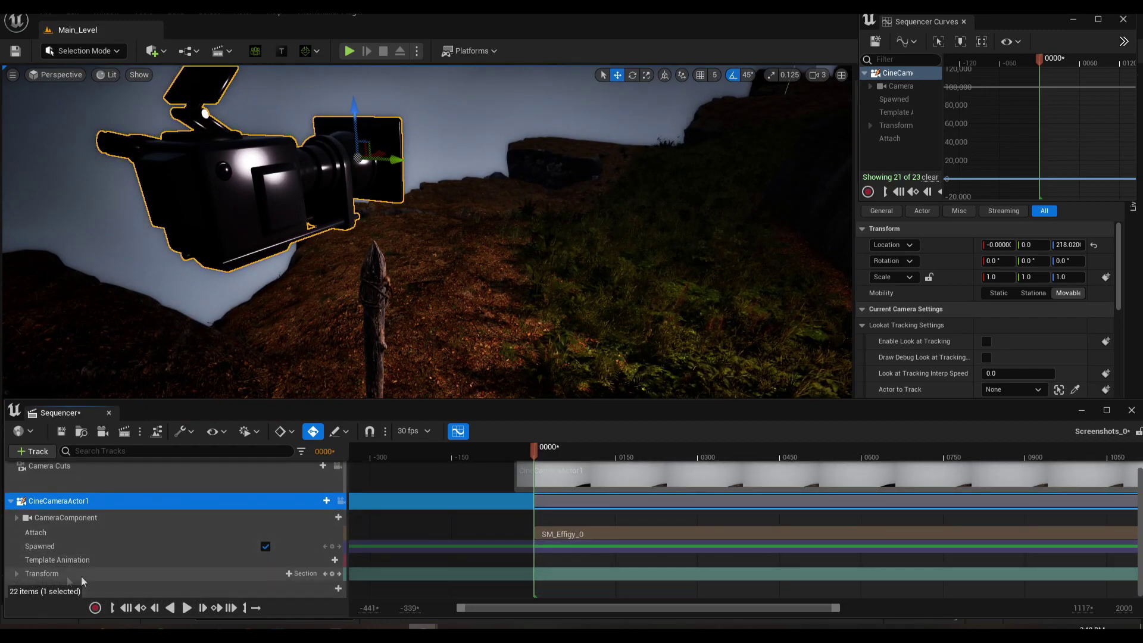
click(224, 575)
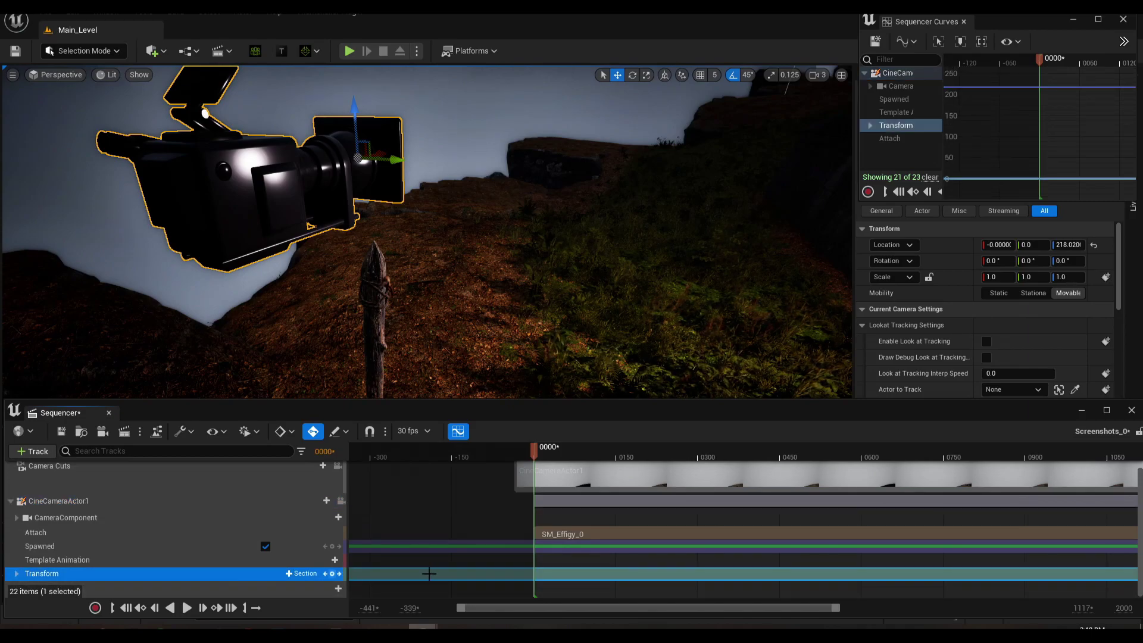
scroll(113, 583, up, 1)
scroll(113, 583, down, 1)
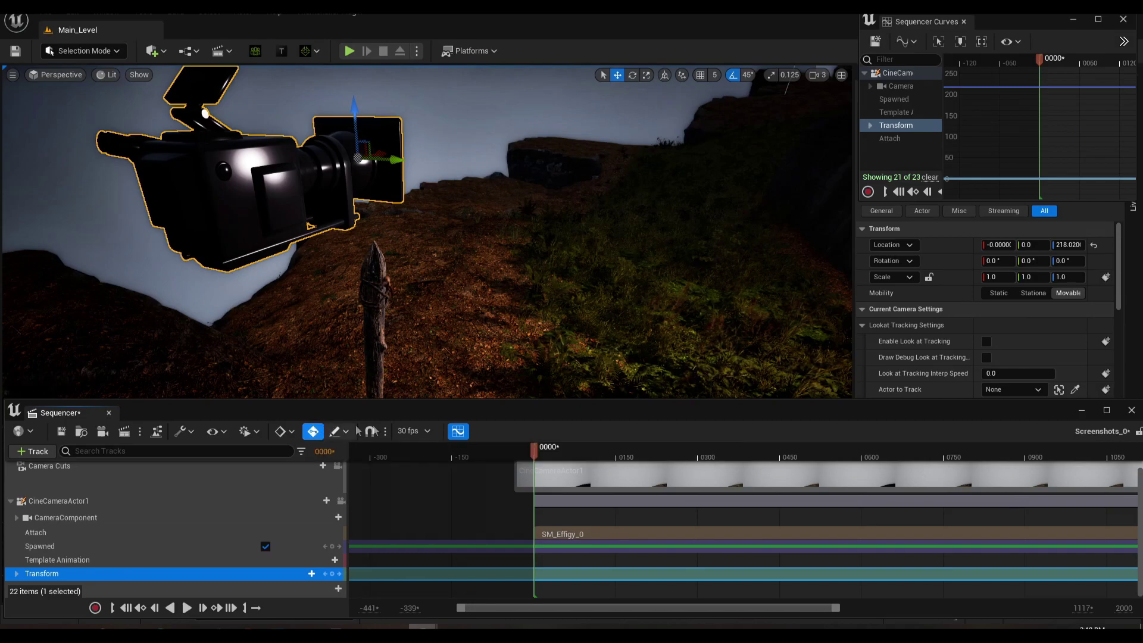
Look over the sequence's display rate options and view the Transform track's curves in a maximized Sequencer Curves window, then restore that window
click(415, 430)
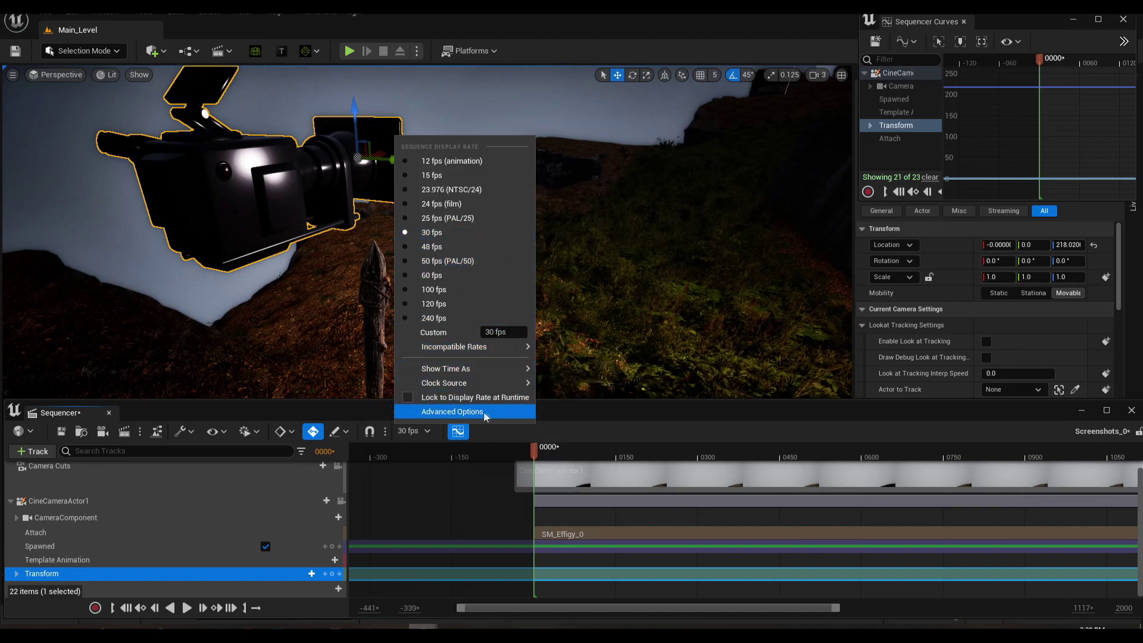
click(420, 430)
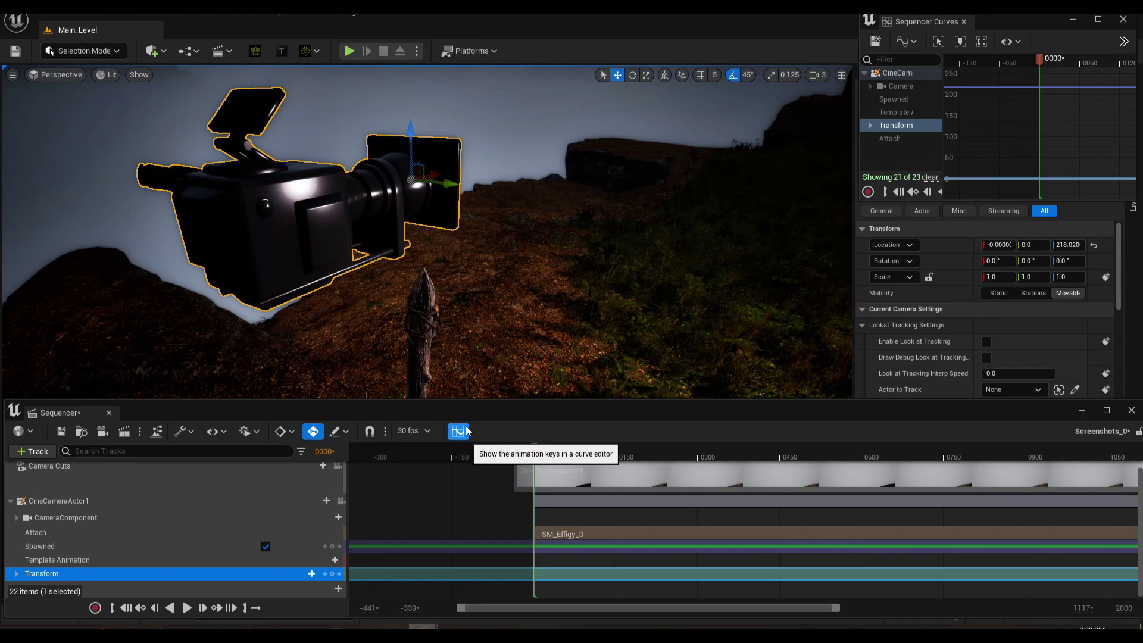
drag(1005, 25, 925, 64)
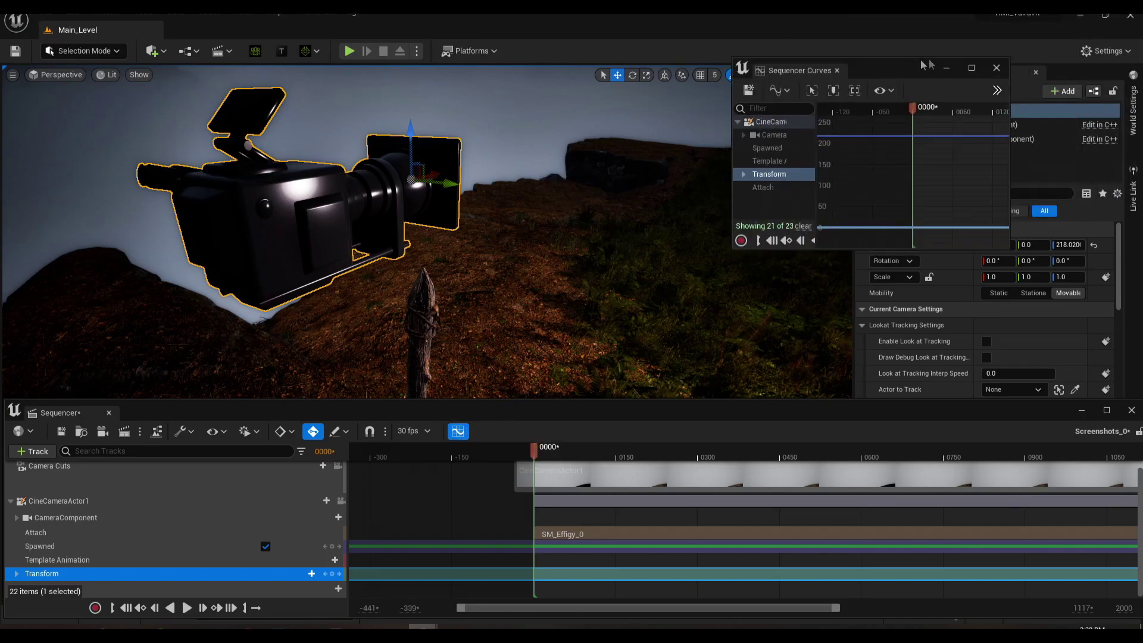
click(969, 69)
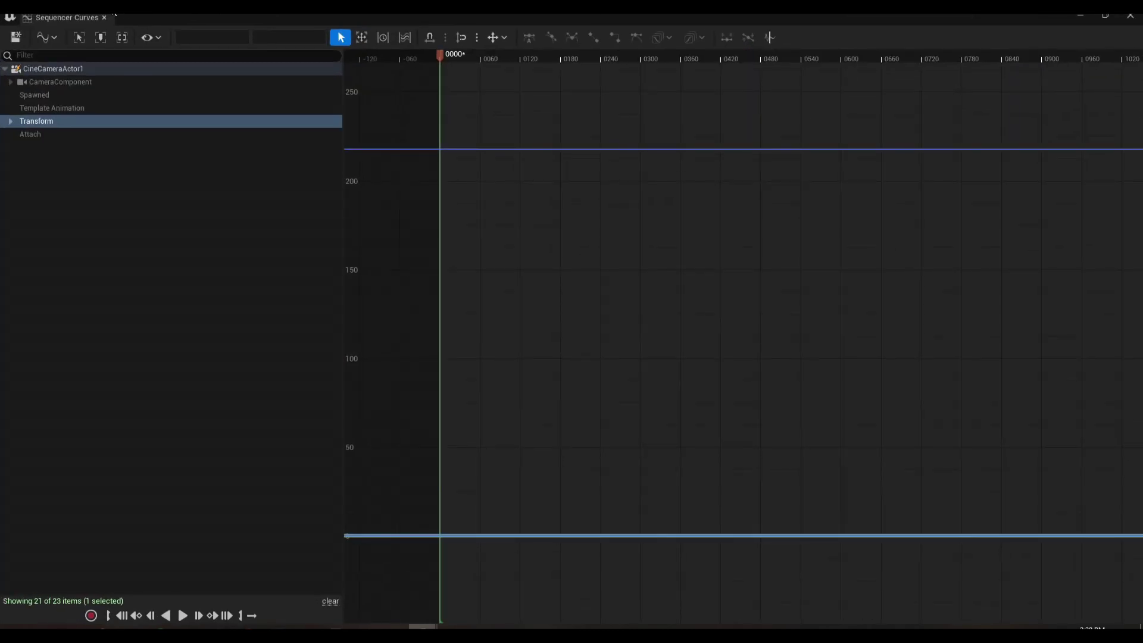
click(1104, 15)
drag(887, 71, 1013, 15)
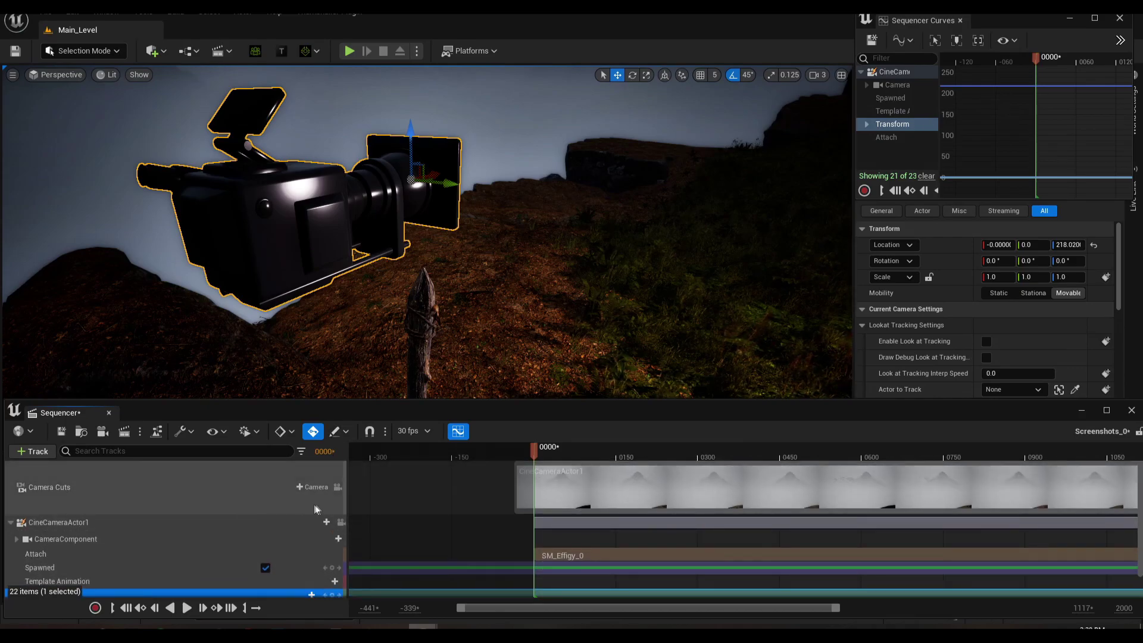
Pilot CineCameraActor1 in the viewport and add a Transform key at frame 0
click(341, 522)
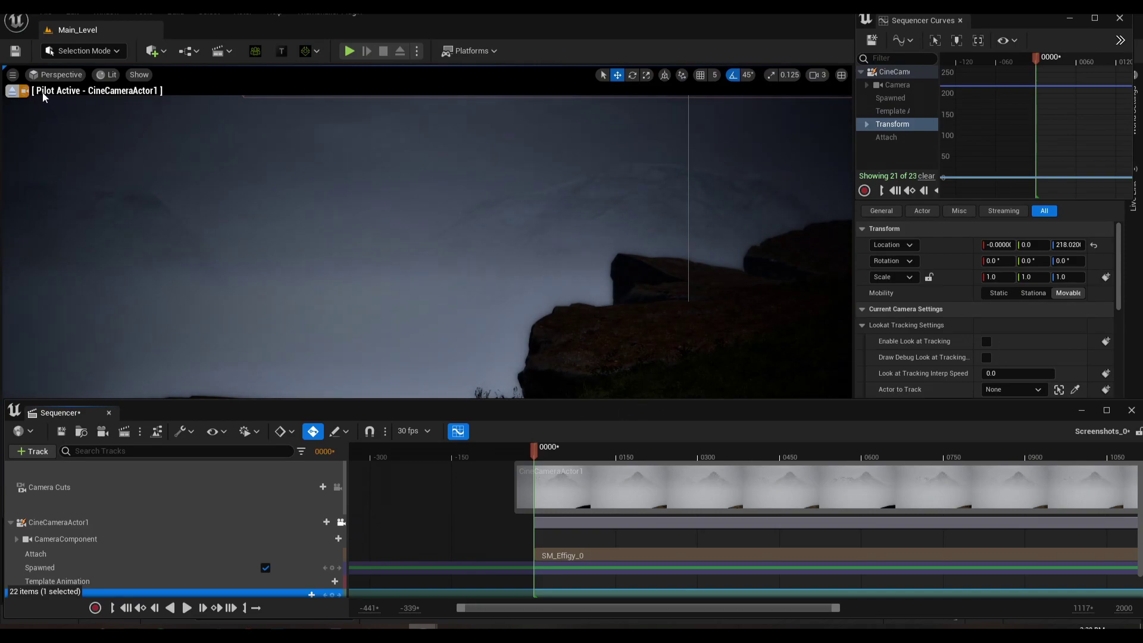
scroll(262, 586, down, 1)
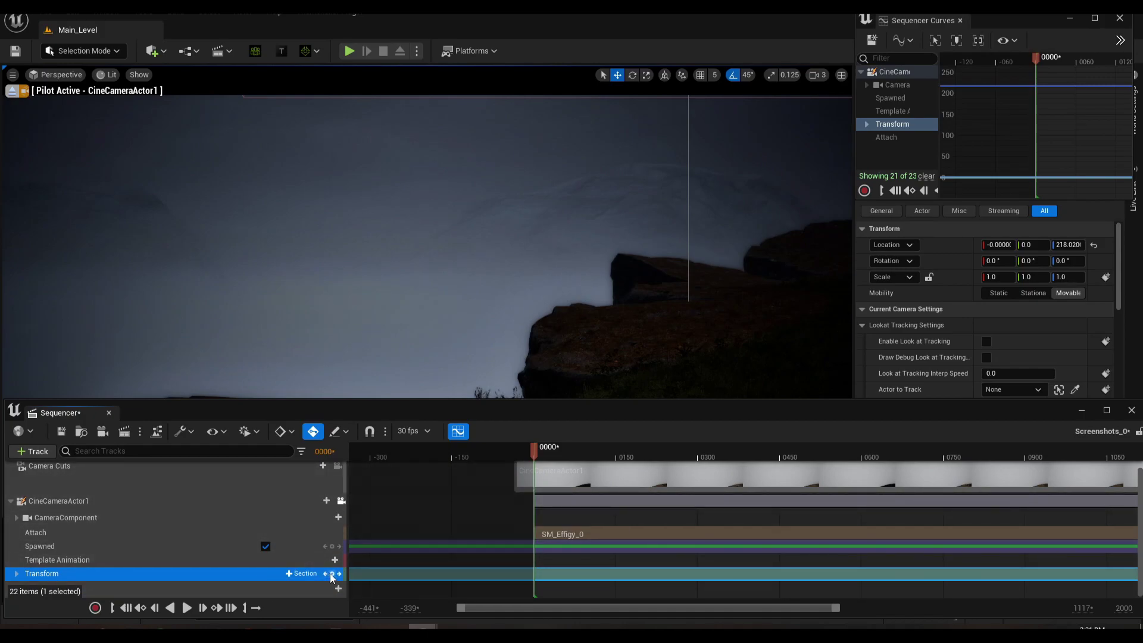
click(332, 573)
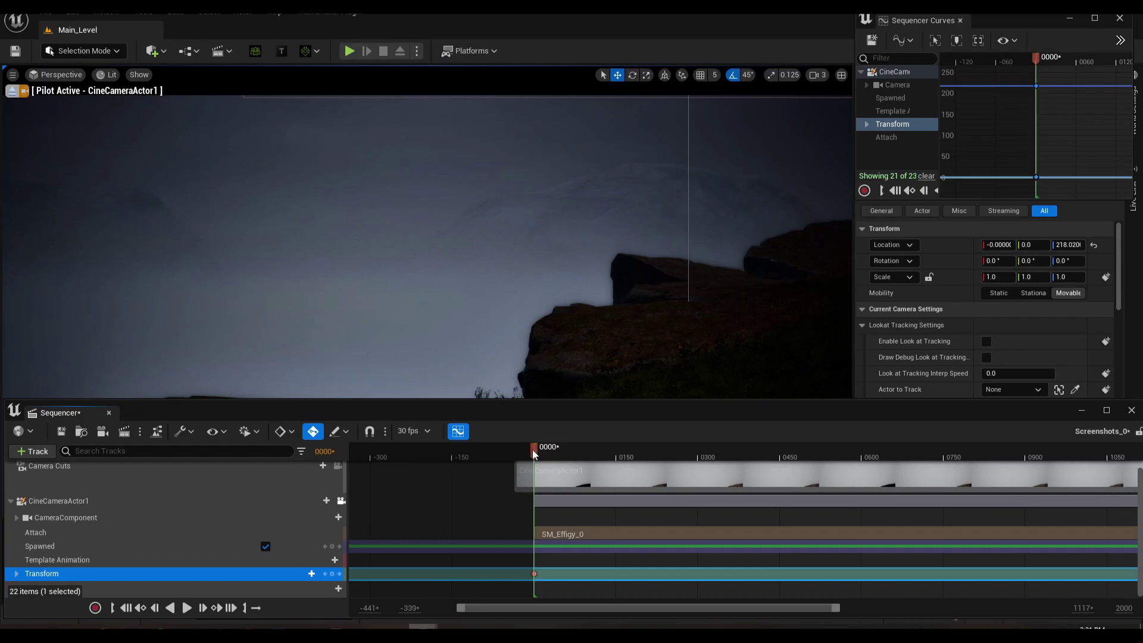
Key the piloted camera's rotation at frame 33 with about 9.4° pitch and 0.6° yaw, and at frame 77 with about 0.6° pitch and -16.6° yaw
drag(532, 448, 553, 462)
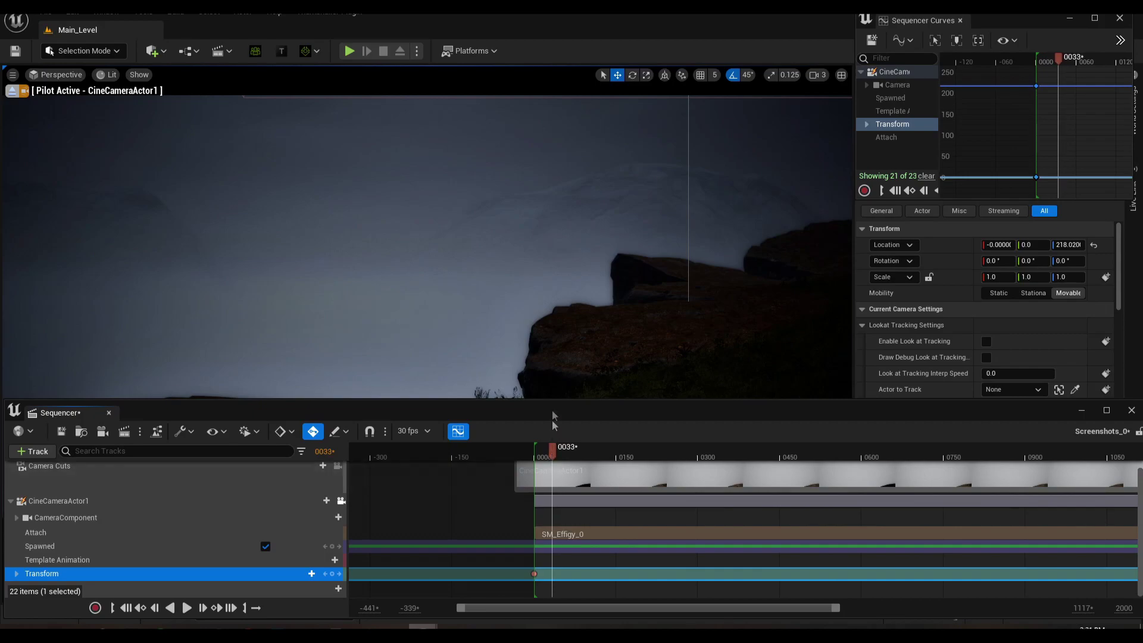
right_click(526, 306)
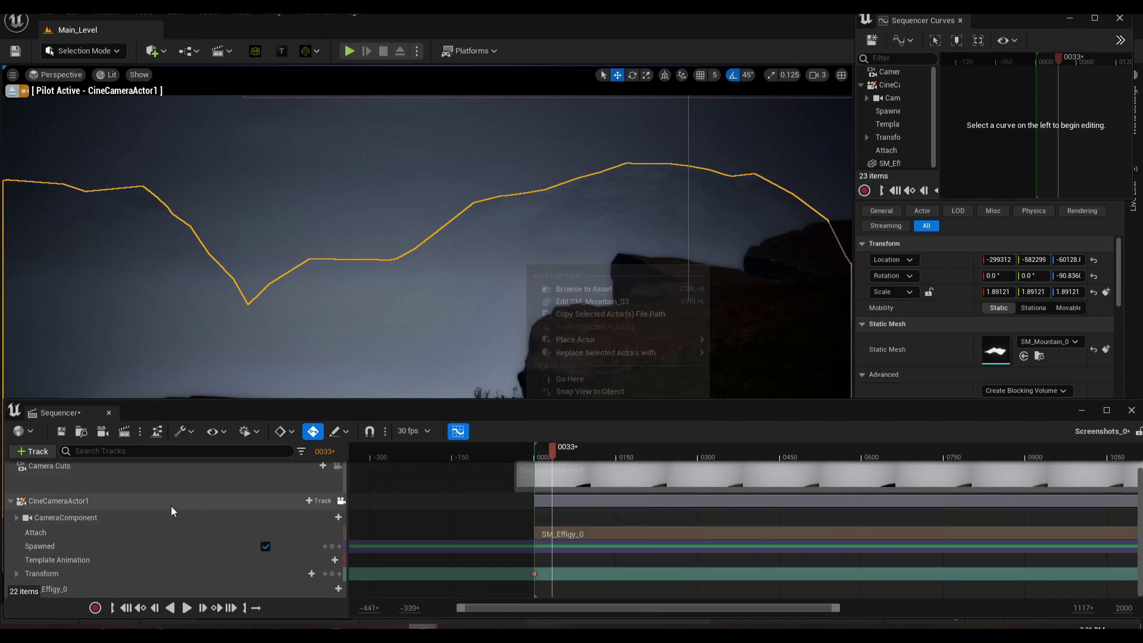
click(172, 506)
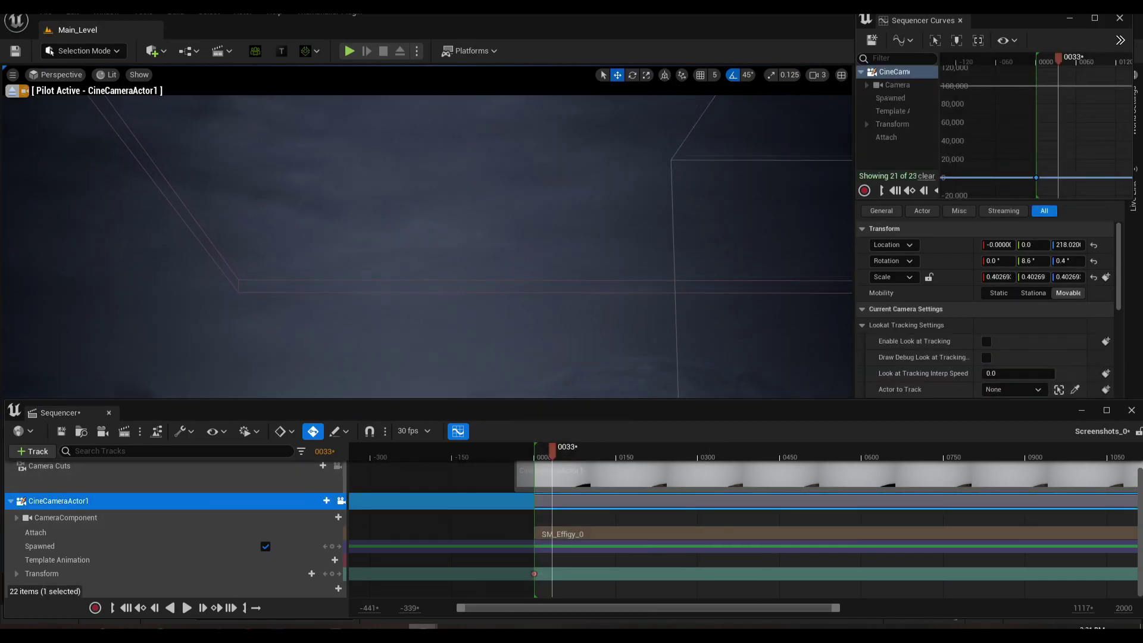
right_drag(456, 265, 457, 265)
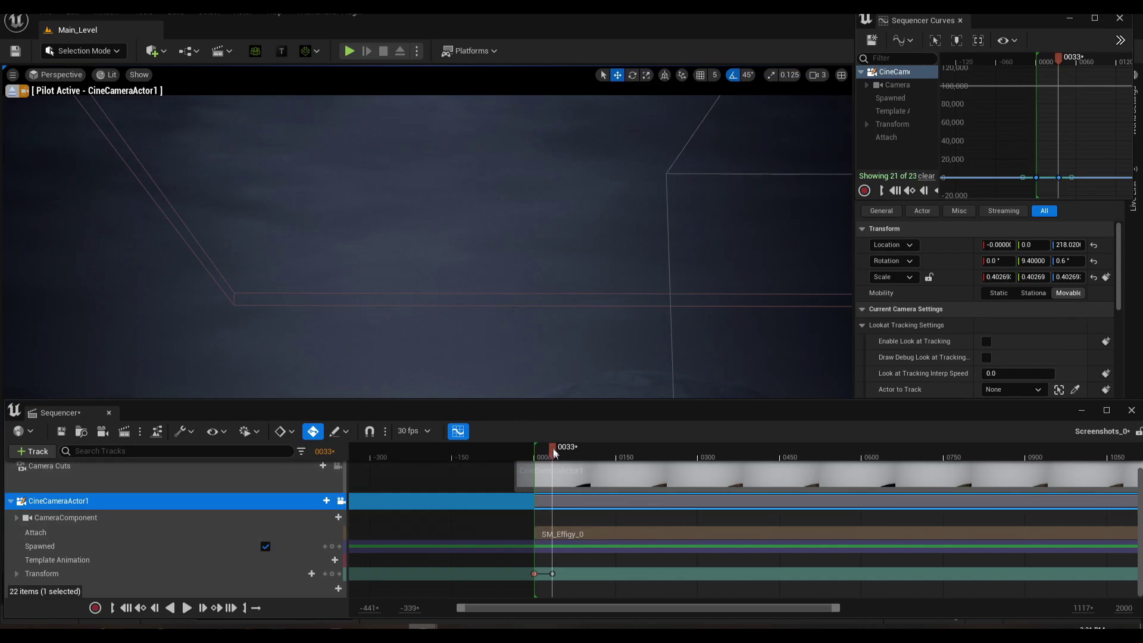
drag(557, 458, 576, 461)
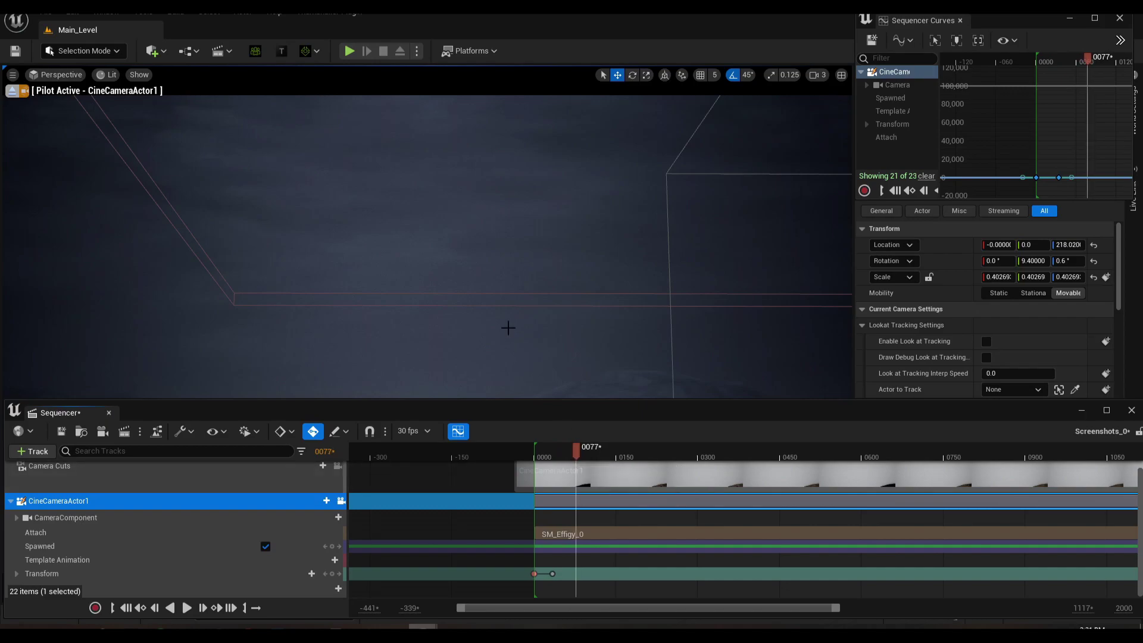
right_drag(505, 330, 462, 341)
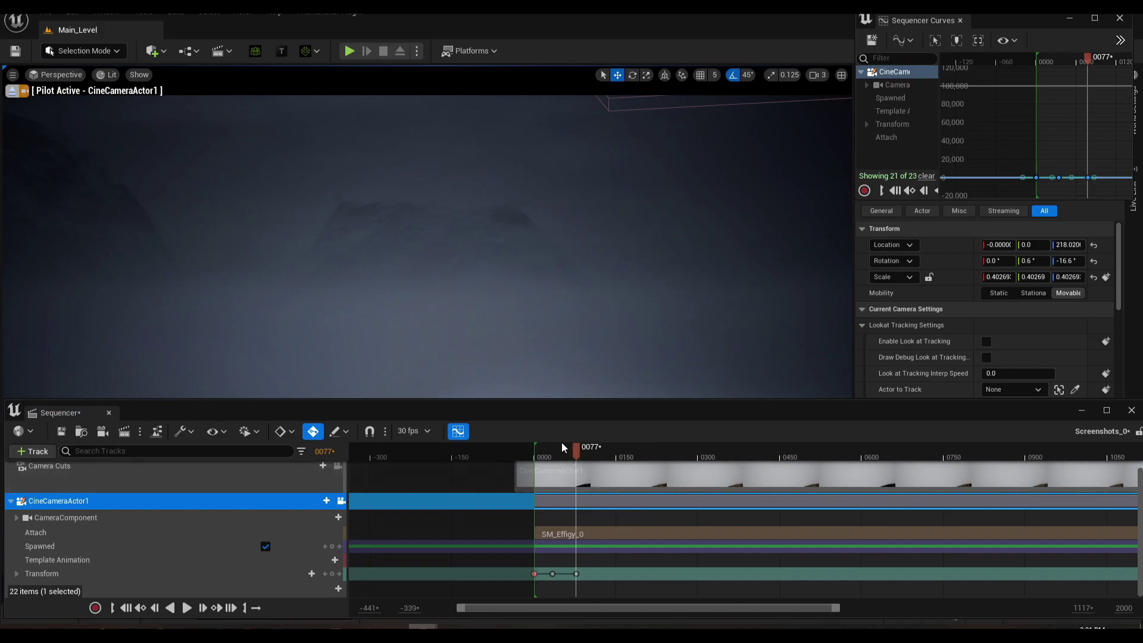
Scrub back to the start of the sequence and play the keyed camera movement
drag(576, 451, 571, 454)
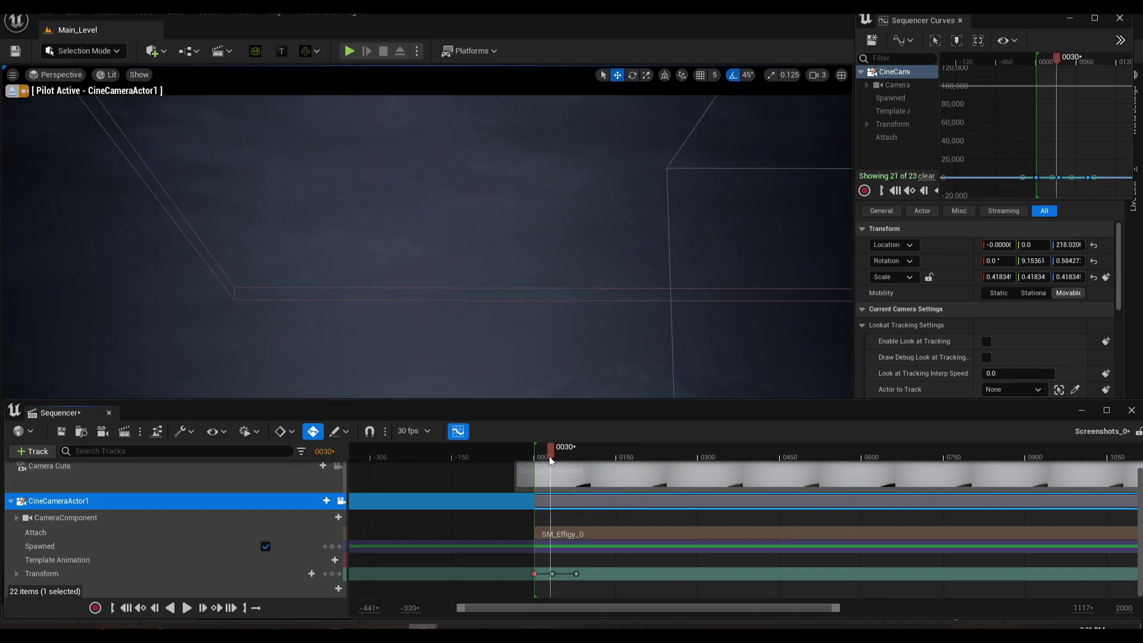
drag(549, 456, 533, 458)
key(space)
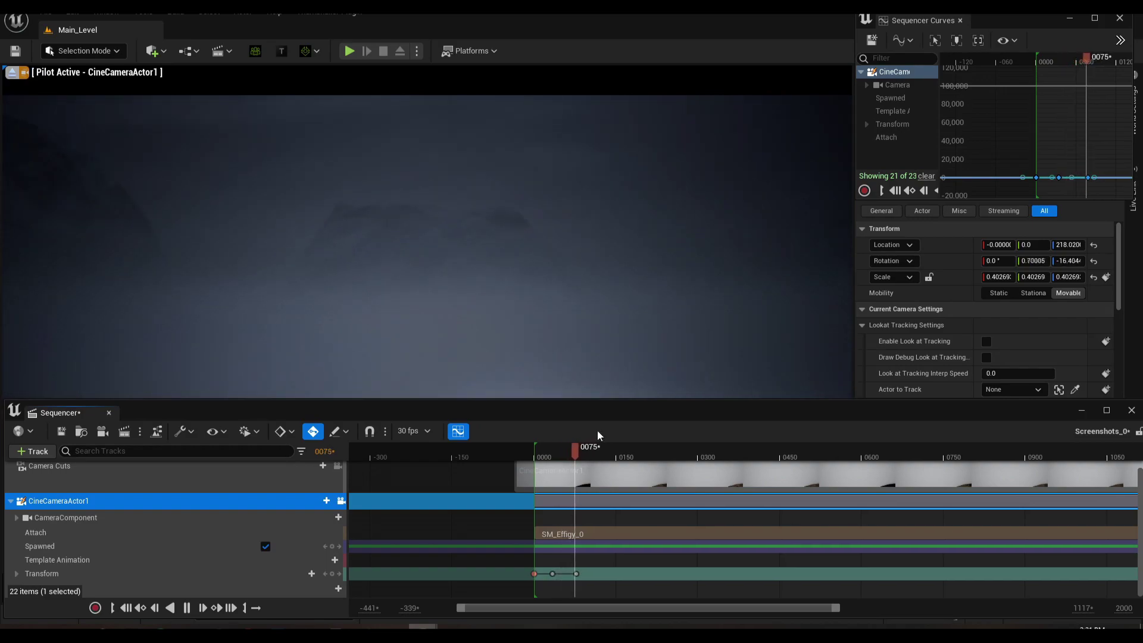
Key the piloted camera's rotation at frame 12 with about -6° yaw, and at frame 27 with about 6.2° pitch and 2.1° yaw
key(space)
drag(588, 453, 533, 462)
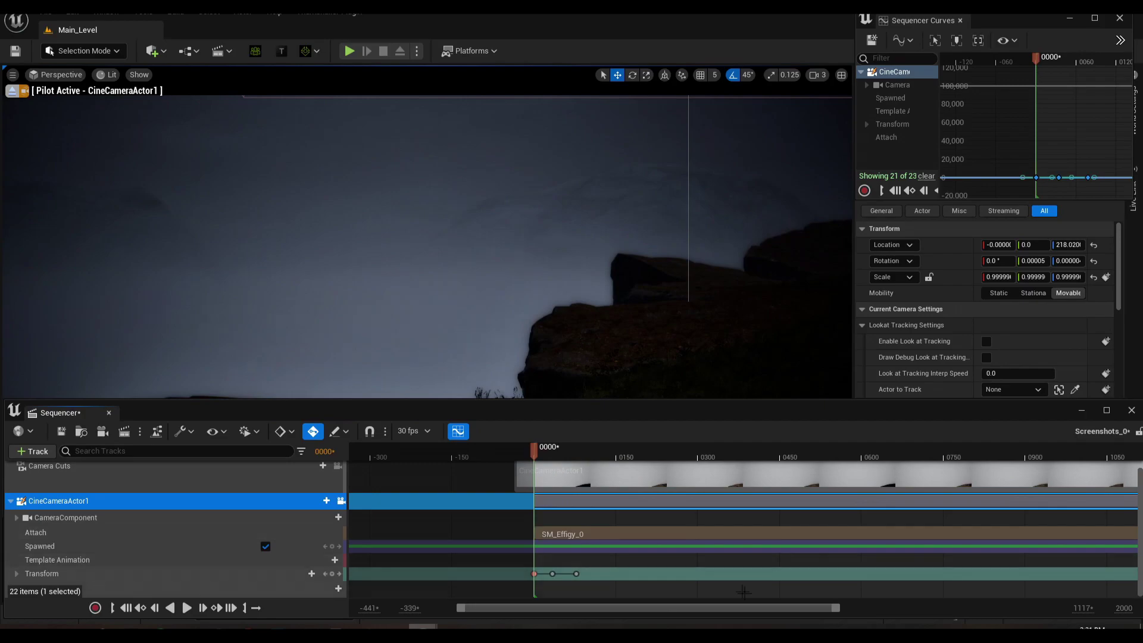
drag(830, 613, 603, 603)
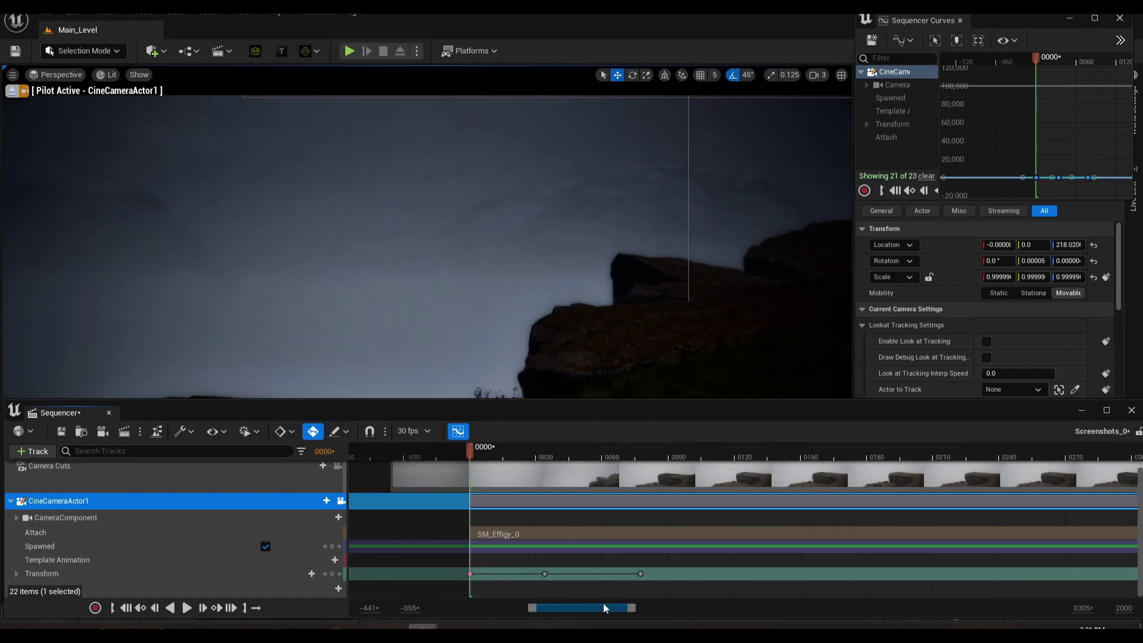
drag(423, 457, 452, 543)
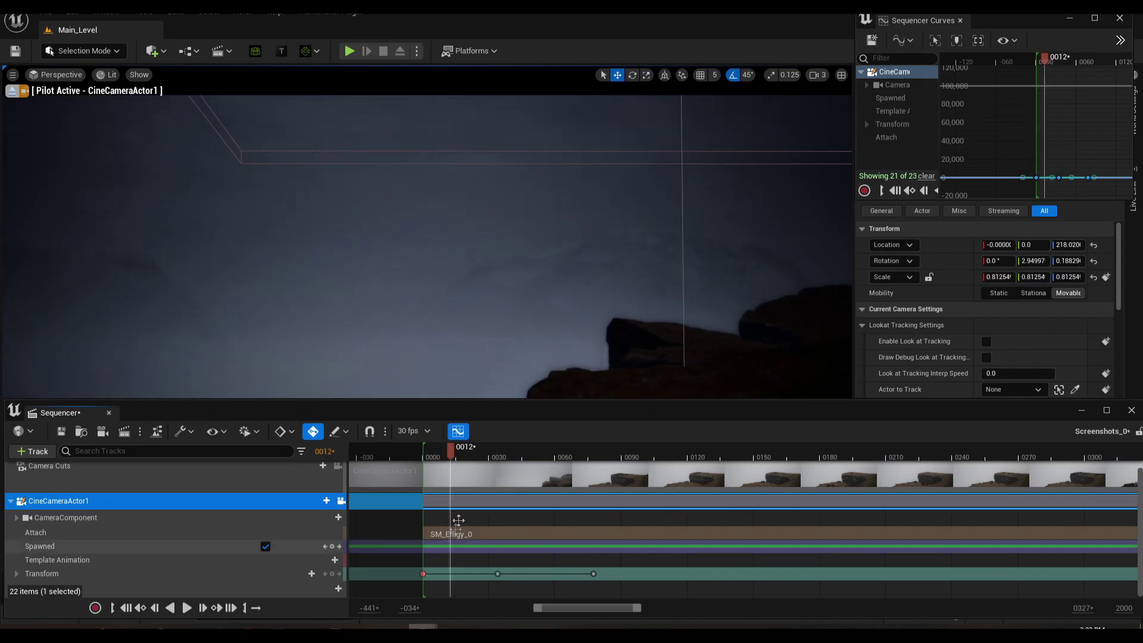
right_drag(576, 260, 545, 256)
drag(474, 444, 484, 453)
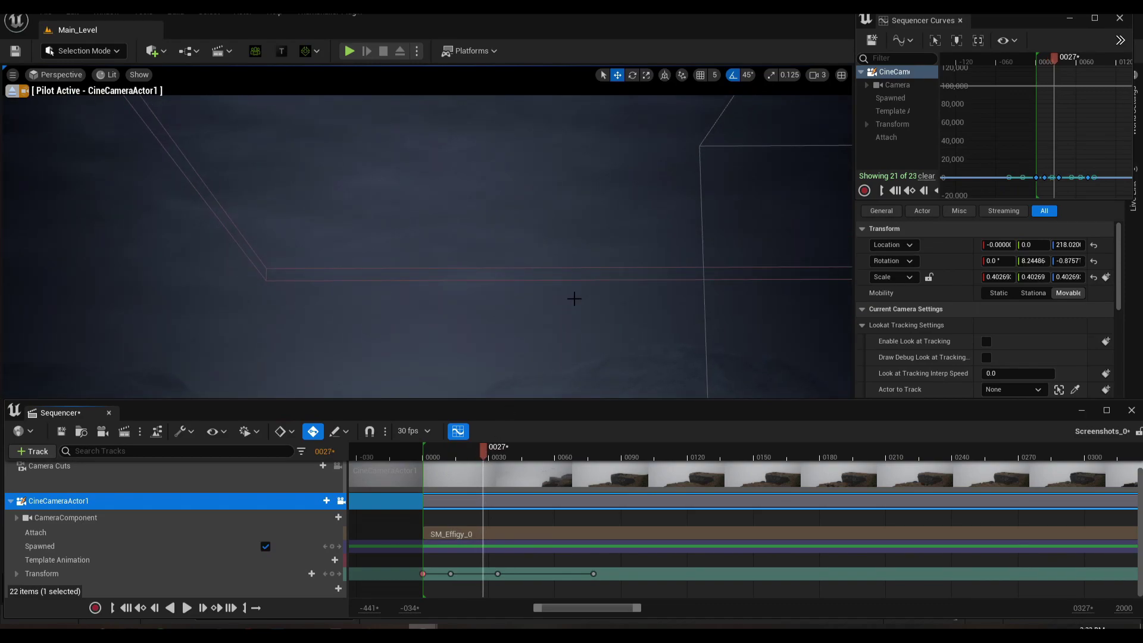
right_drag(544, 256, 560, 263)
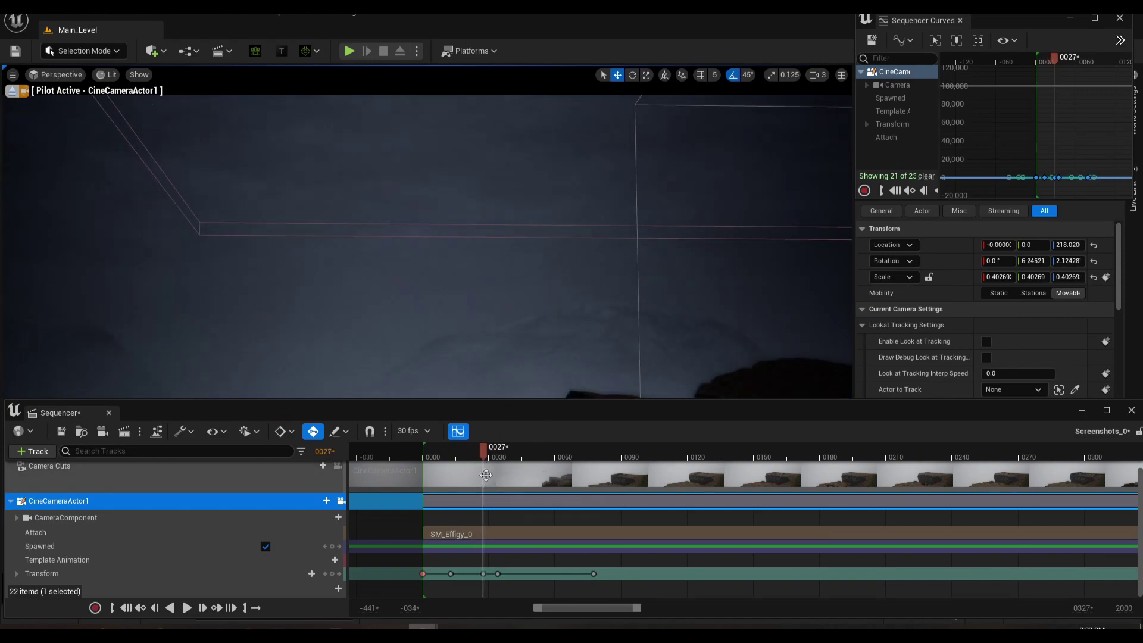
Play the keyed camera movement from frame 0 to review the added rotation keys, then stop playback
drag(476, 456, 421, 455)
key(space)
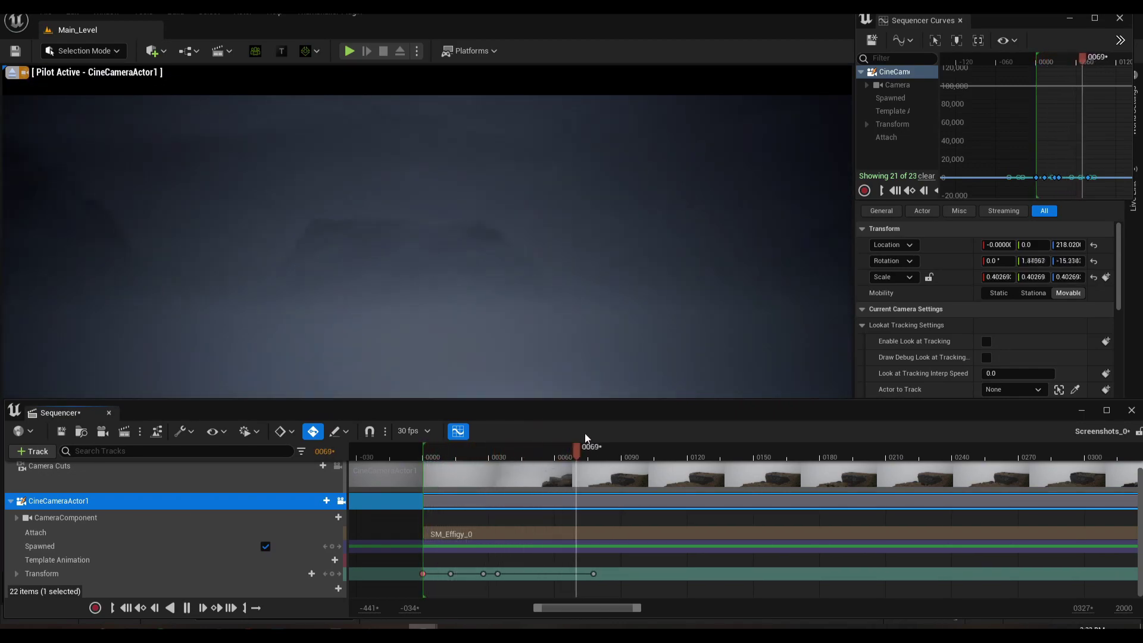
key(space)
Key the camera's rotation at frame 55 with about 7° pitch and -11.2° yaw, at frame 46, and at several frames before the last key
drag(577, 453, 544, 460)
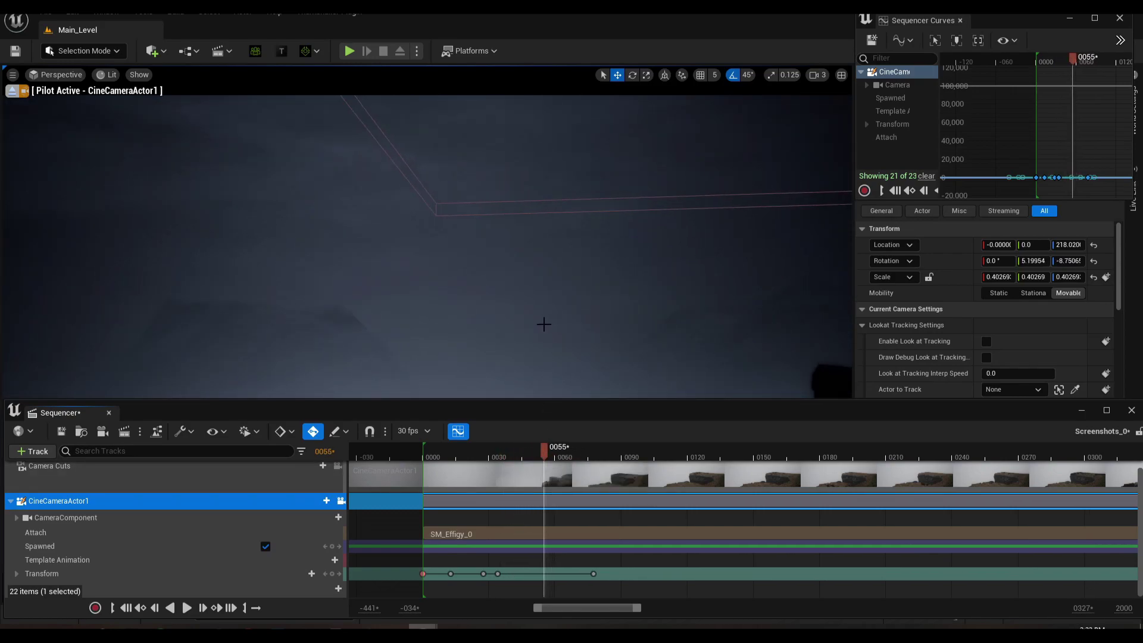
right_drag(543, 324, 547, 362)
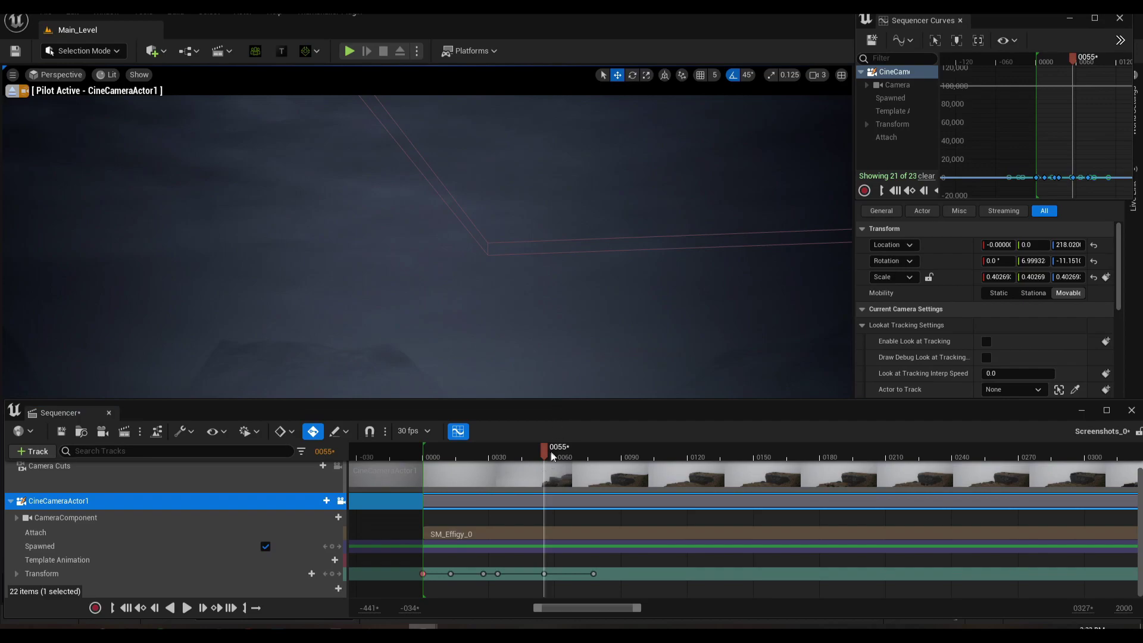
mouse_move(540, 452)
mouse_down()
mouse_move(528, 429)
mouse_move(524, 452)
mouse_up()
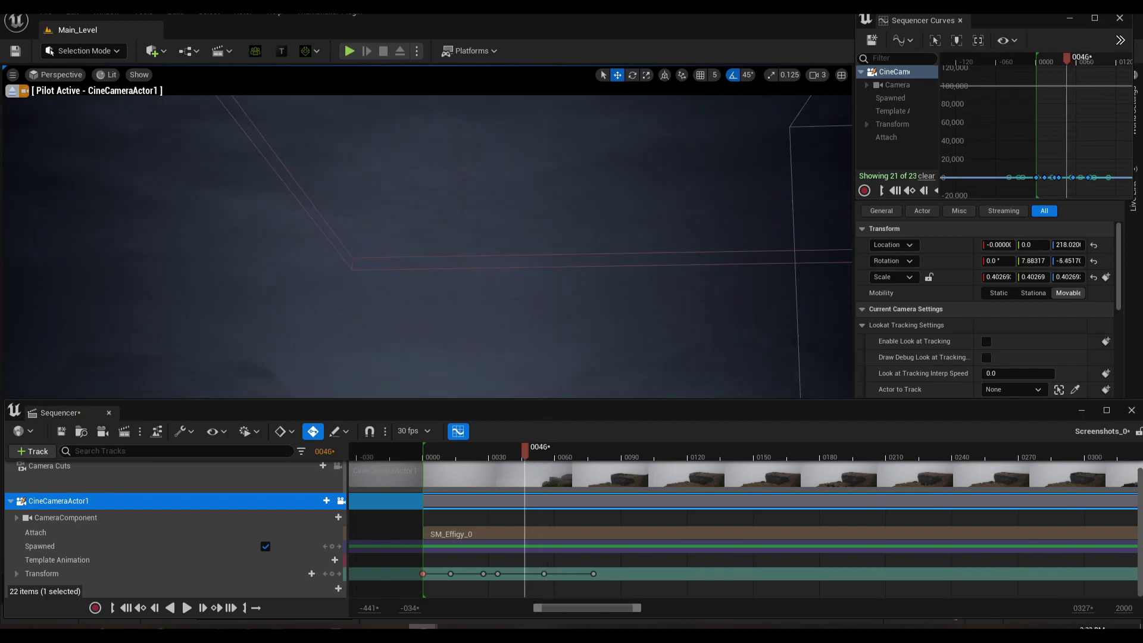
right_drag(544, 358, 543, 432)
Play the denser camera animation from around frame 24, stop it, and return the playhead to frame 0
drag(530, 454, 476, 454)
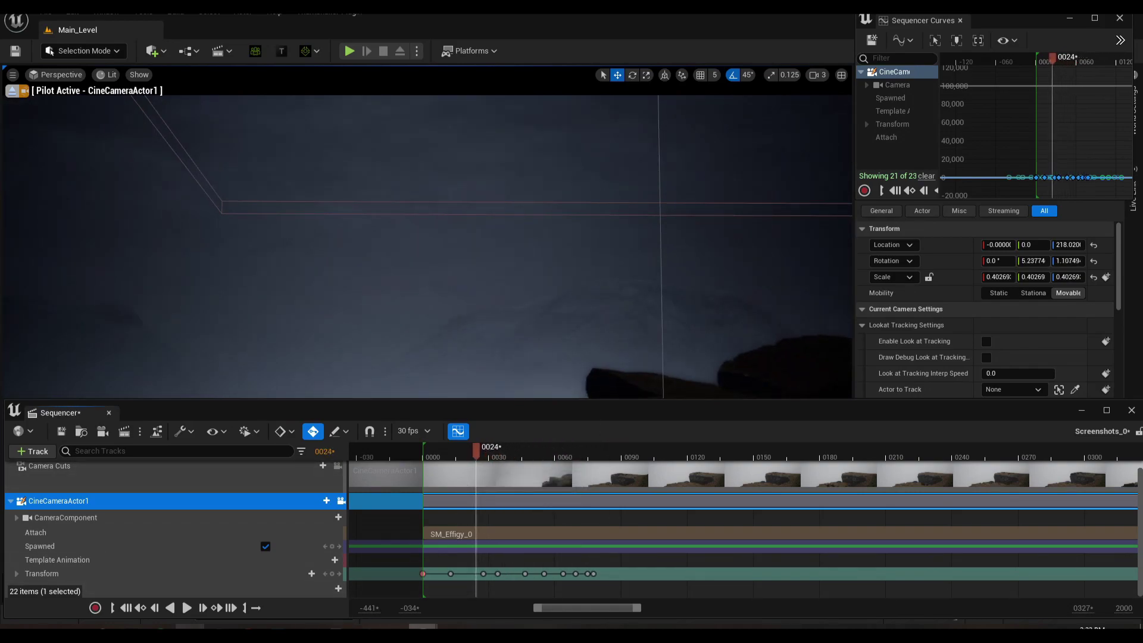
key(space)
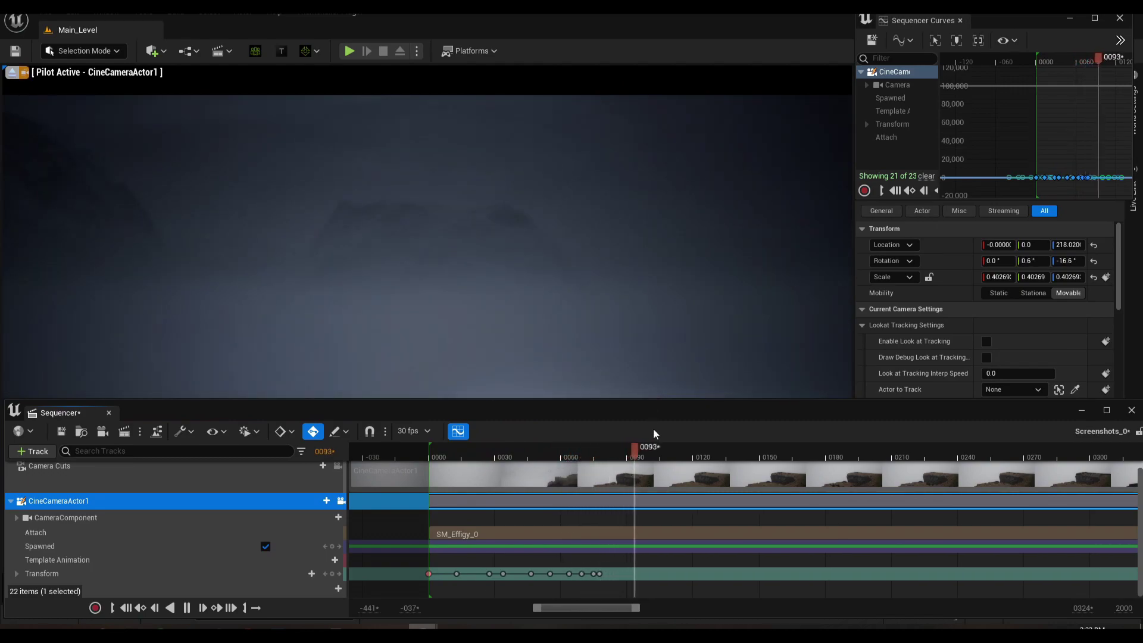
key(space)
drag(631, 456, 429, 456)
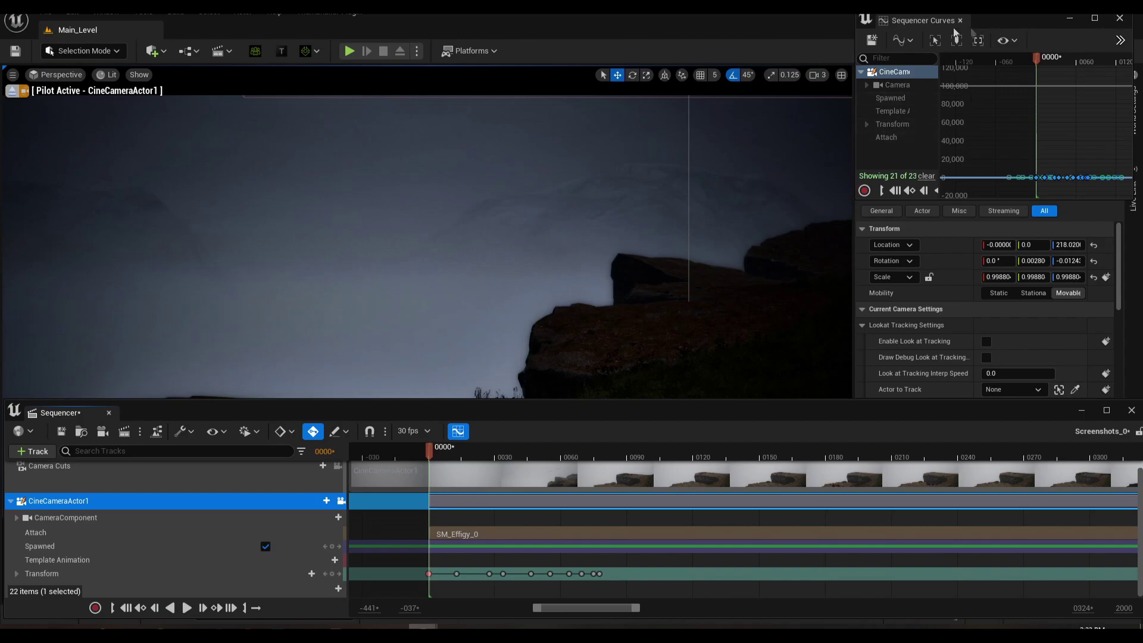
View the camera Transform's Rotation curves in the maximized Sequencer Curves window, with all keys in view
click(1094, 19)
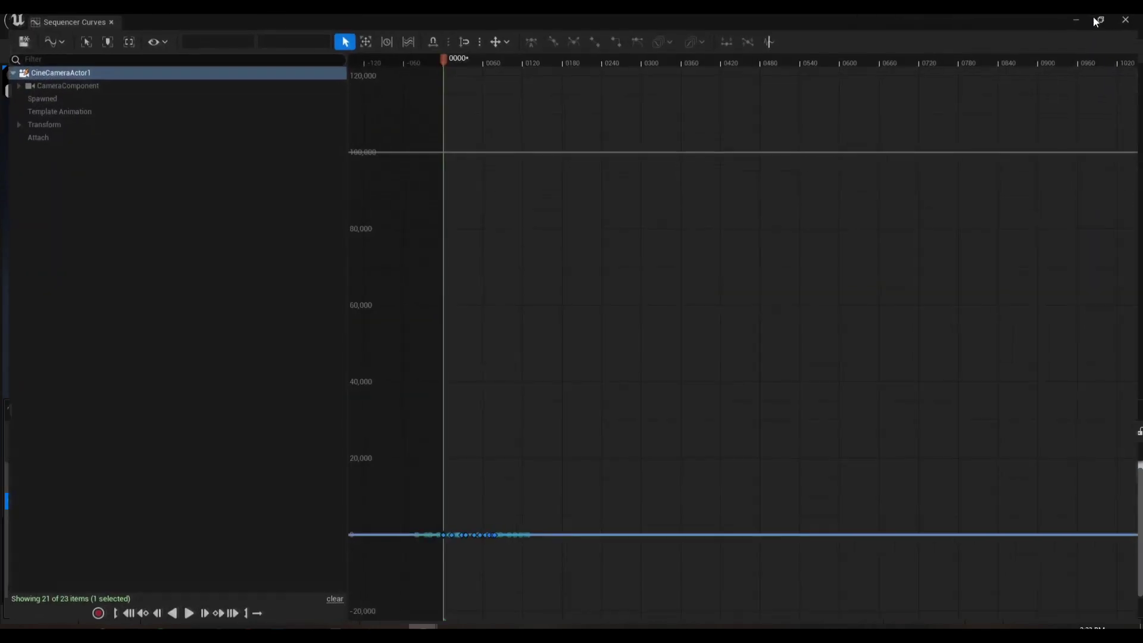
click(49, 124)
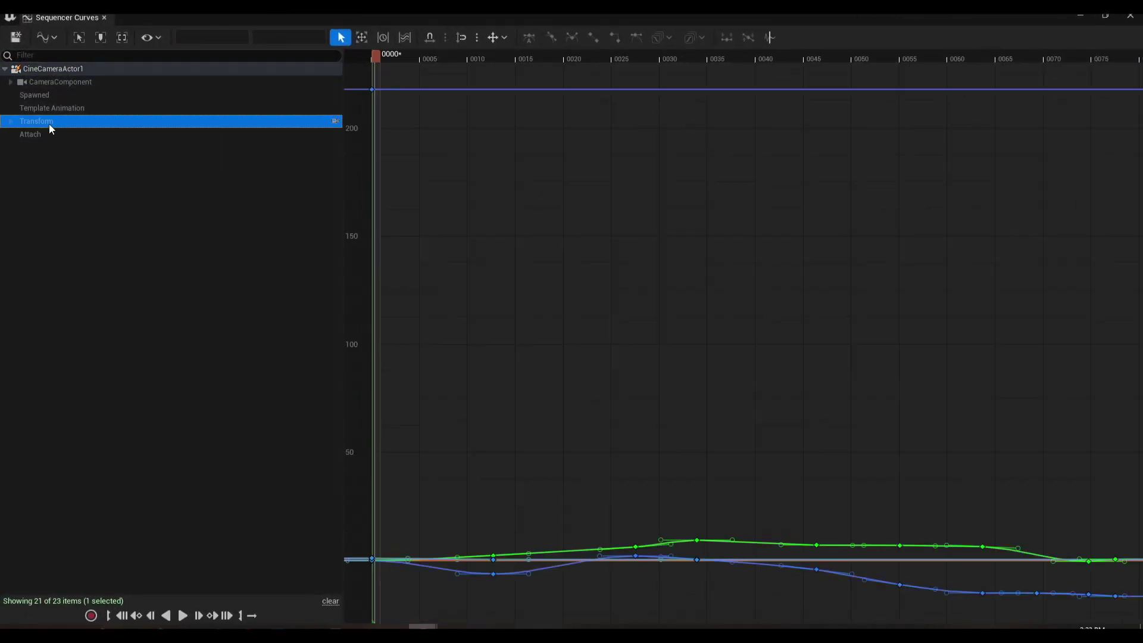
click(11, 122)
click(38, 148)
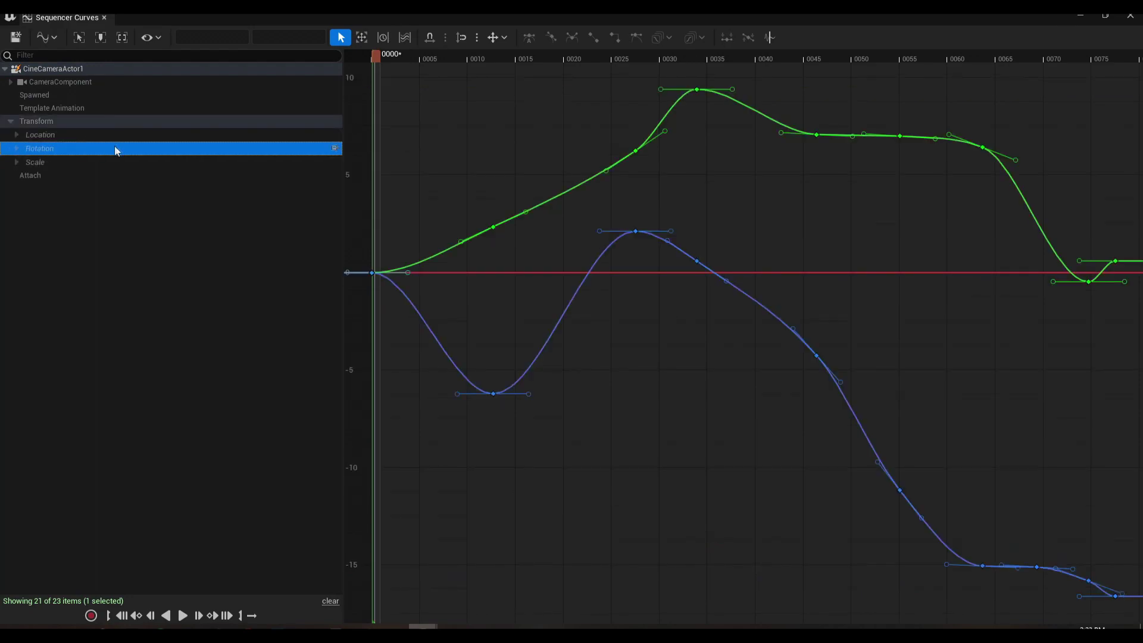
scroll(672, 214, down, 2)
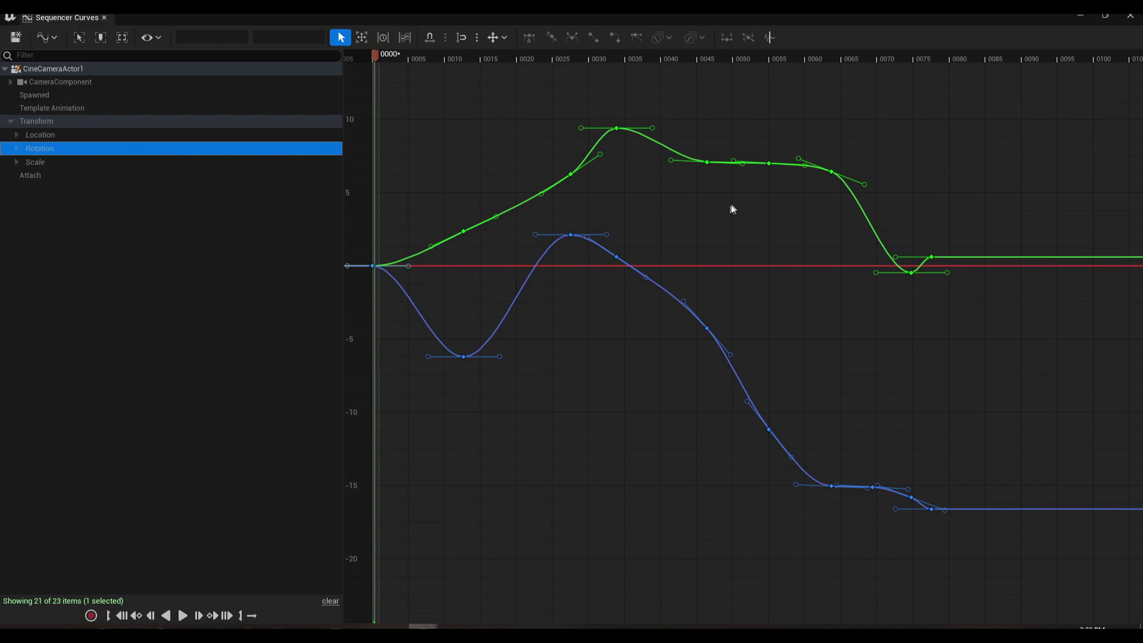
right_drag(733, 208, 743, 250)
mouse_move(722, 347)
right_down()
mouse_move(703, 359)
mouse_move(712, 329)
right_up()
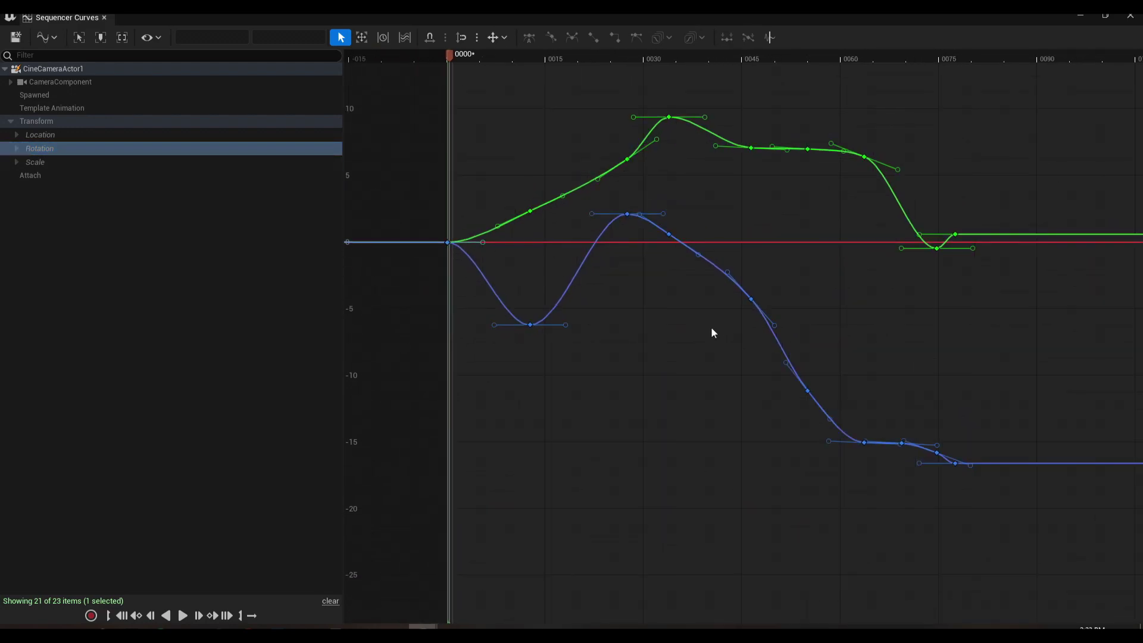
scroll(689, 337, down, 3)
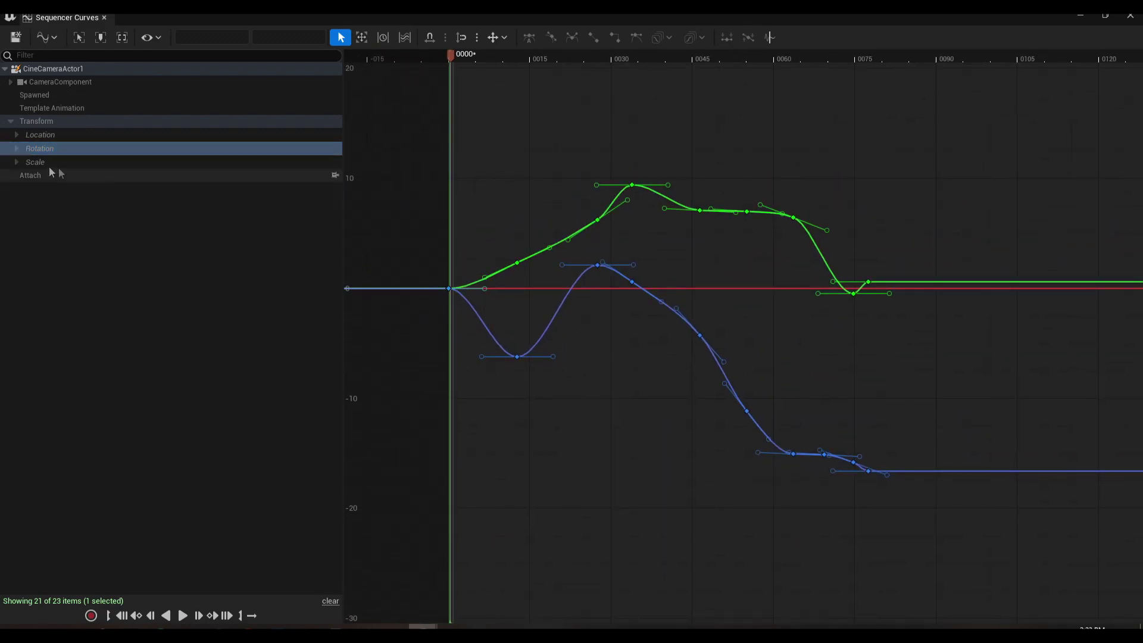
Expand the Rotation channels and inspect the Roll, Pitch and Yaw curves individually, leaving Yaw displayed
click(16, 150)
click(69, 163)
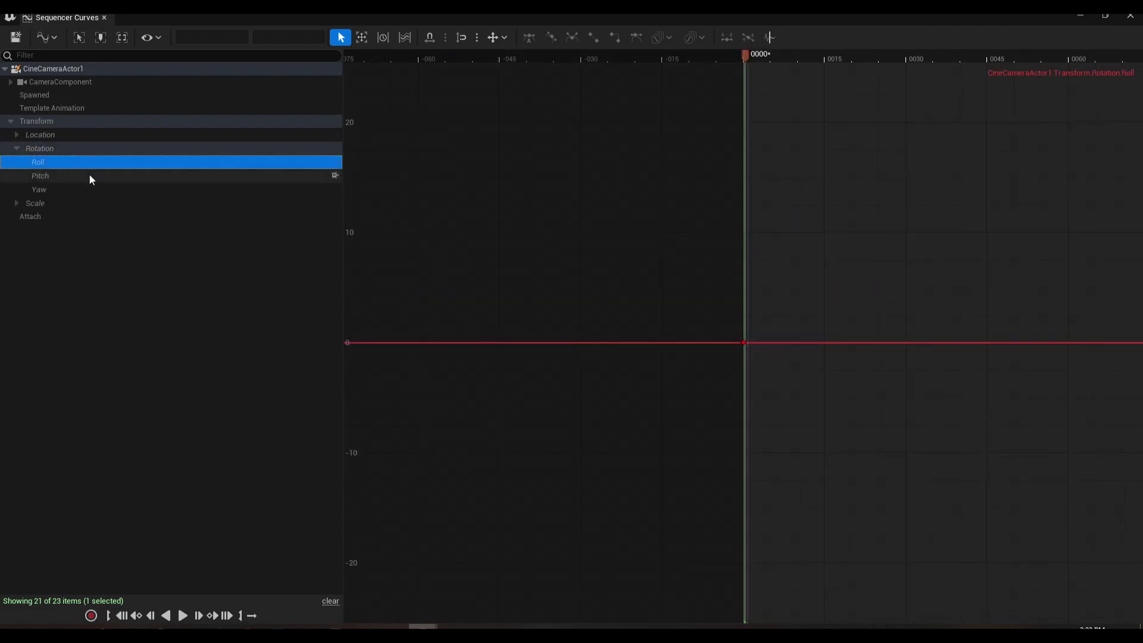
click(89, 176)
click(99, 165)
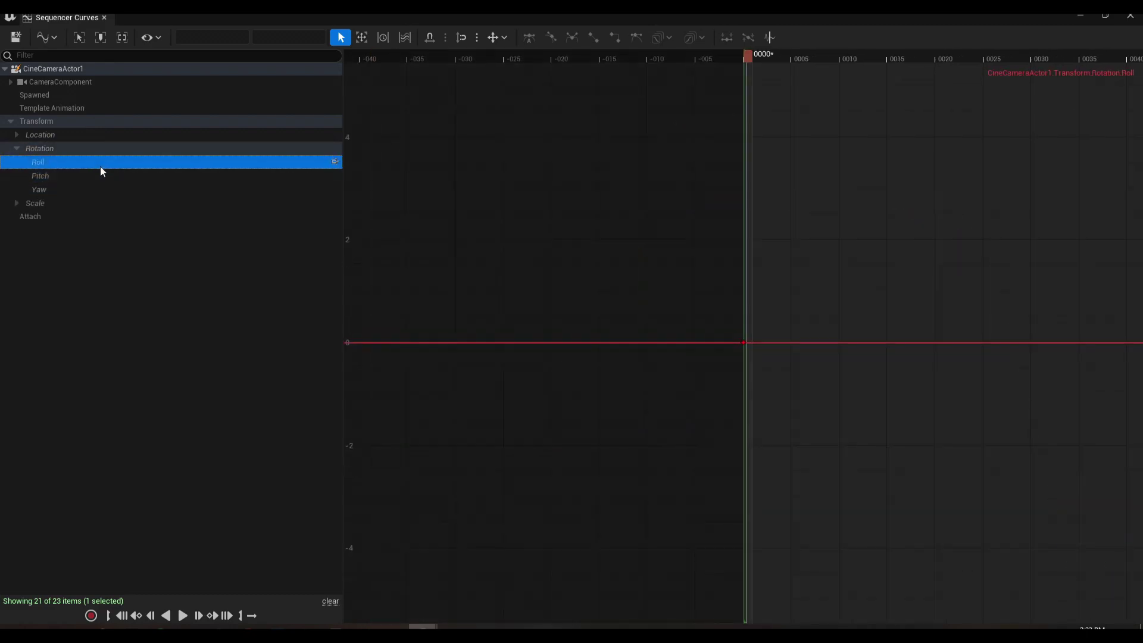
click(100, 176)
click(102, 187)
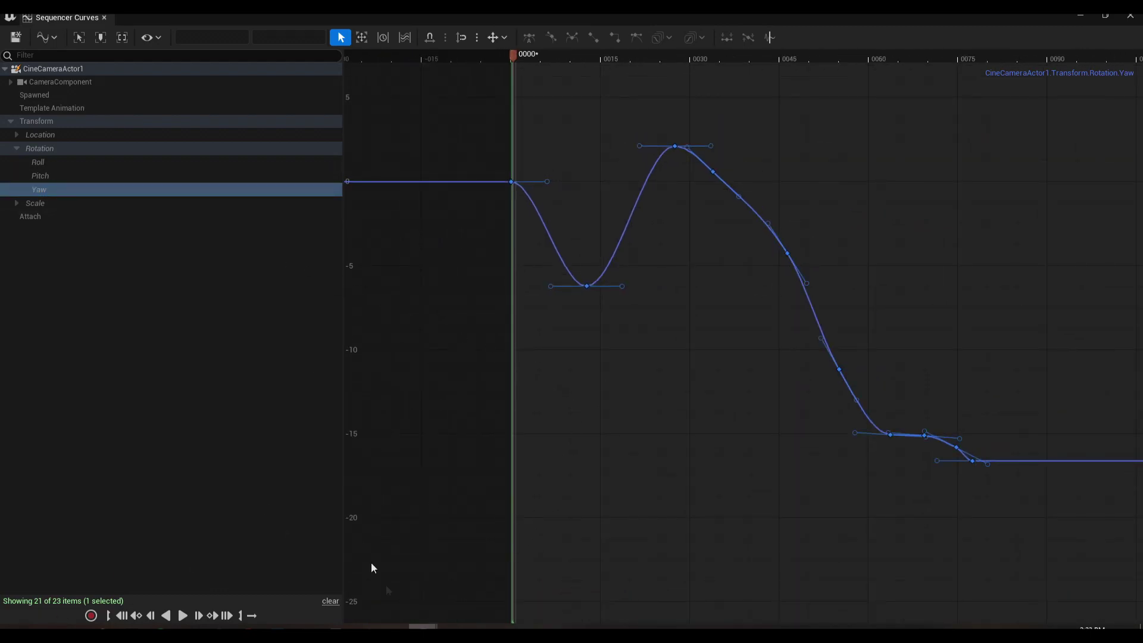
Create a CurveVector asset named C_Scanning in the Content/Assets/Curves folder
mouse_move(426, 602)
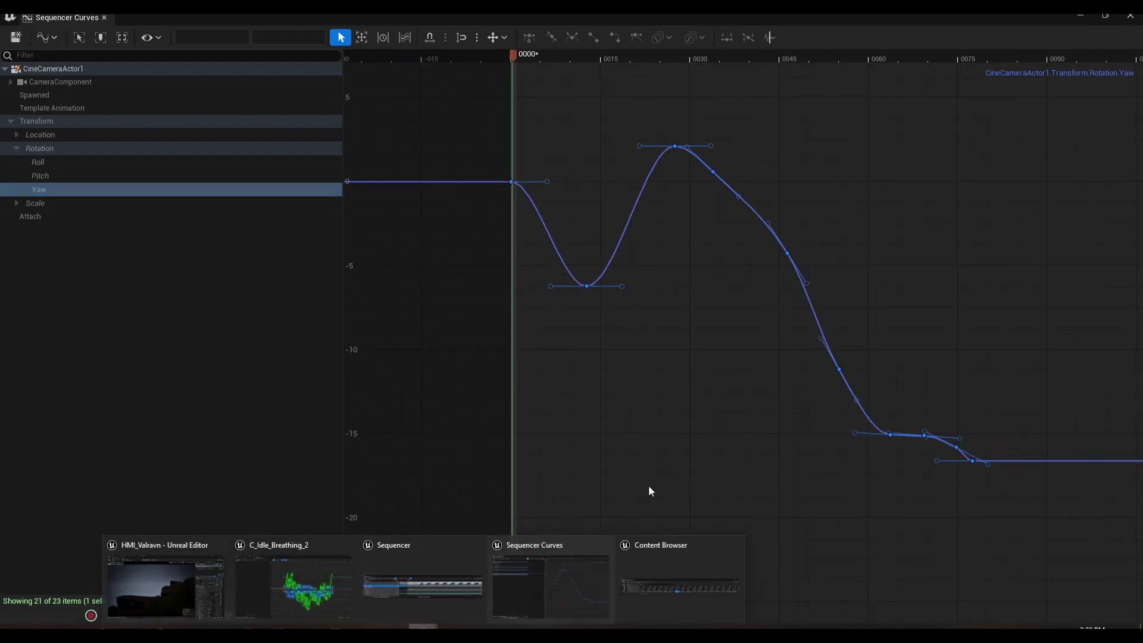
click(655, 554)
drag(652, 478, 657, 348)
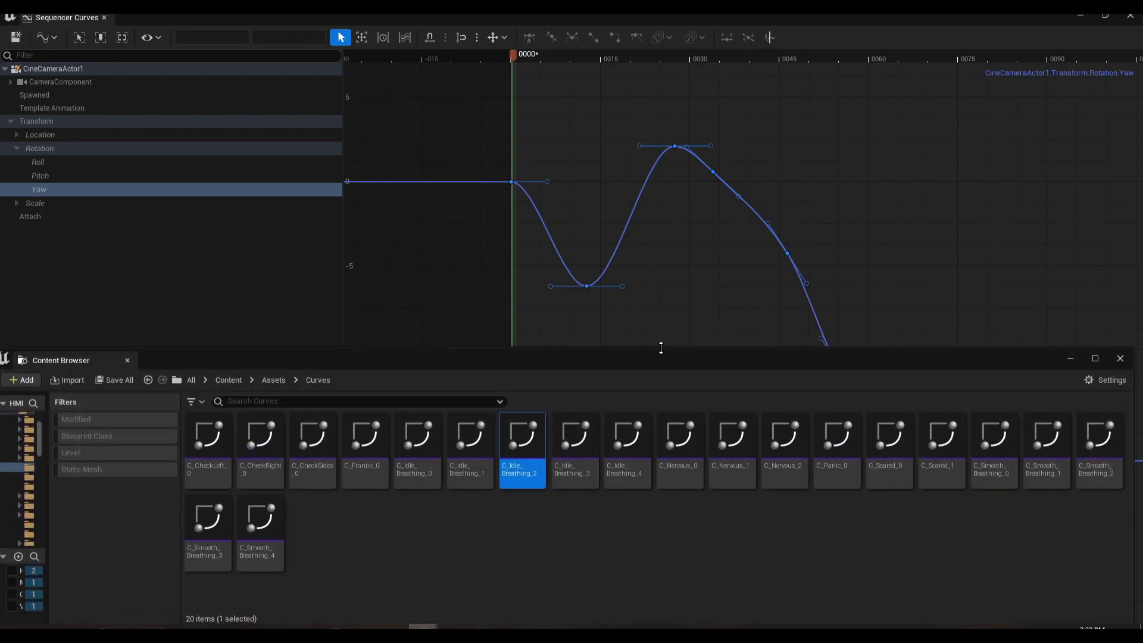
right_click(423, 525)
mouse_move(475, 355)
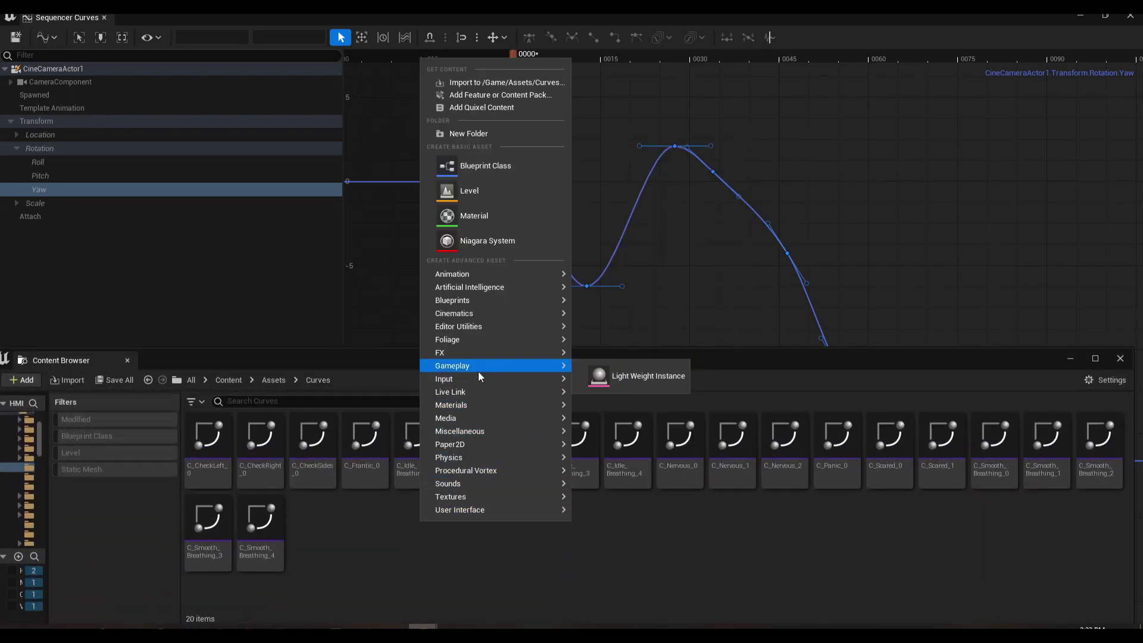
mouse_move(502, 433)
click(622, 220)
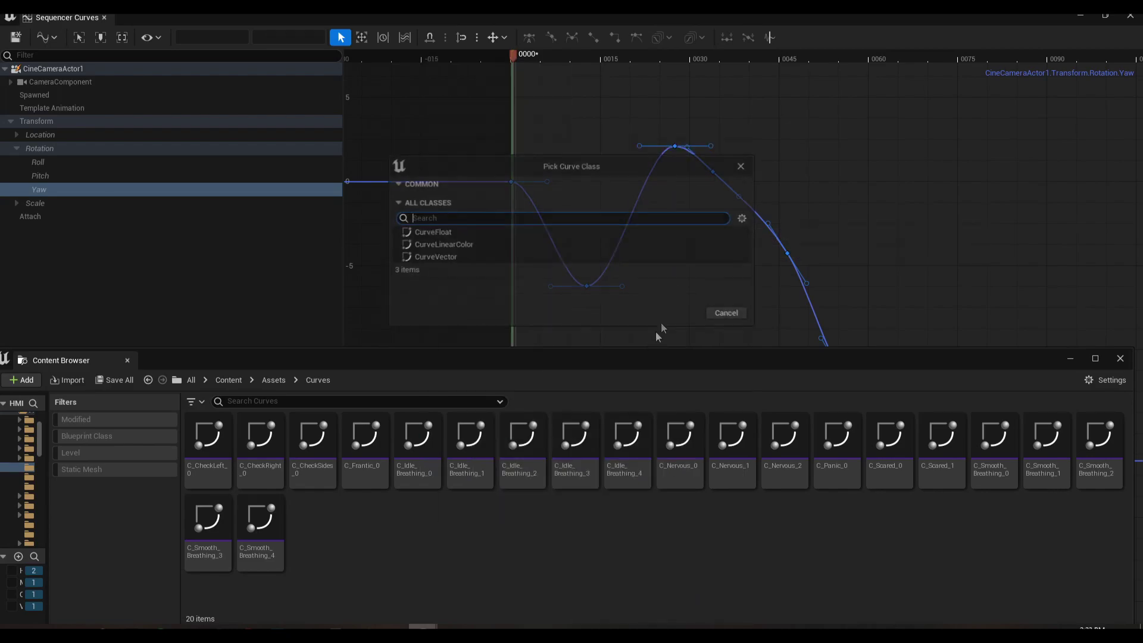
click(441, 259)
click(701, 314)
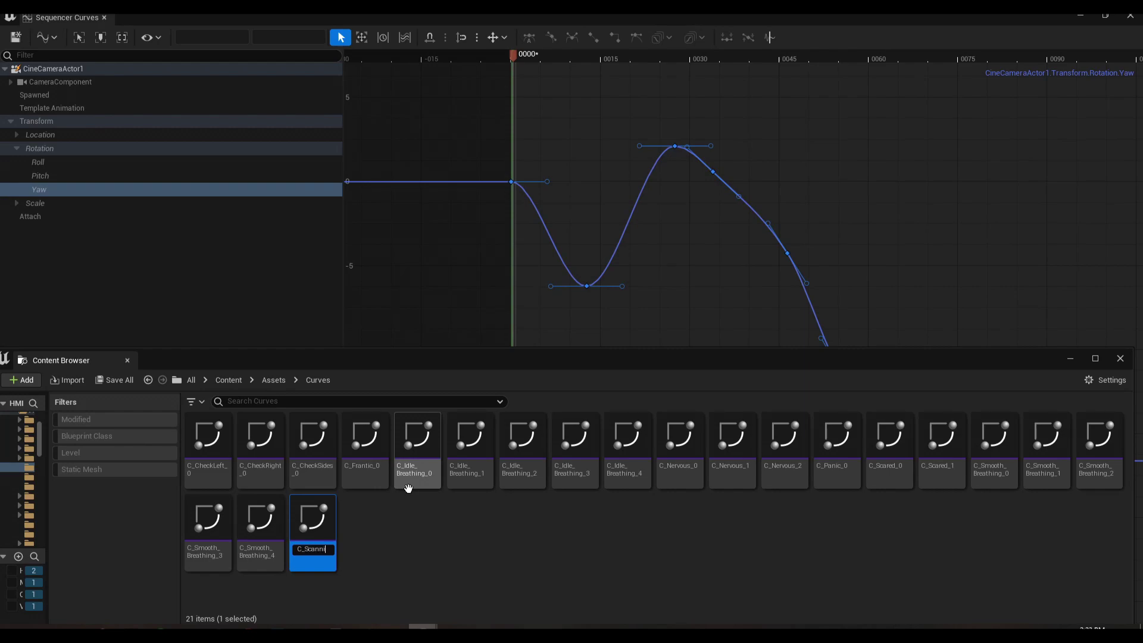
text(C_Scanning)
key(Return)
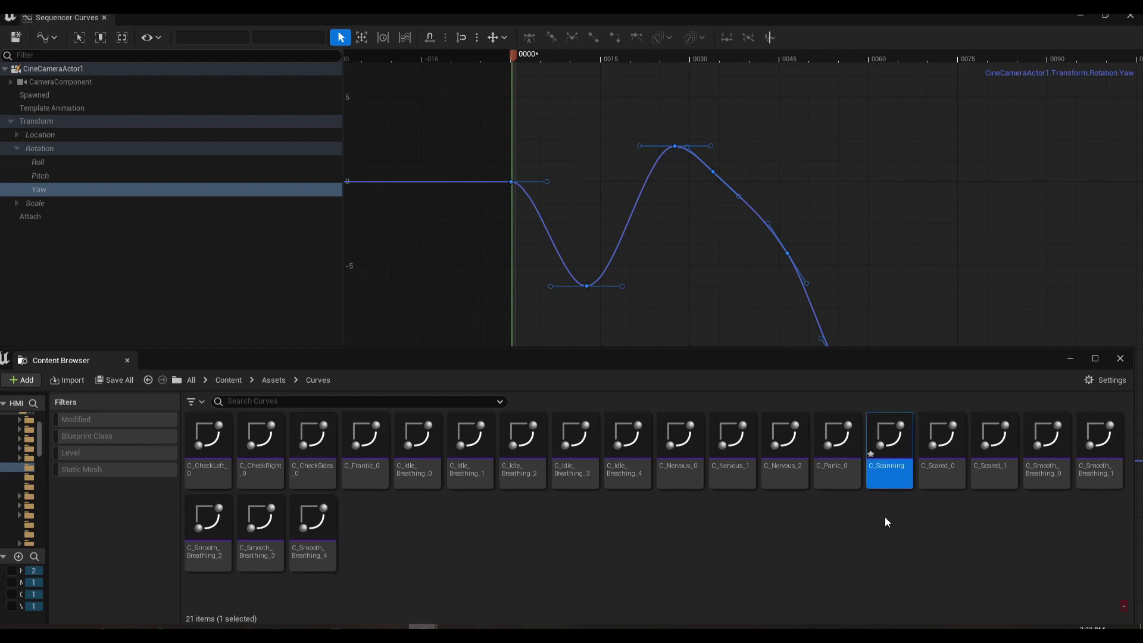
Open the C_Scanning curve asset and shrink its editor window to a narrow strip over the Sequencer Curves window
double_click(893, 455)
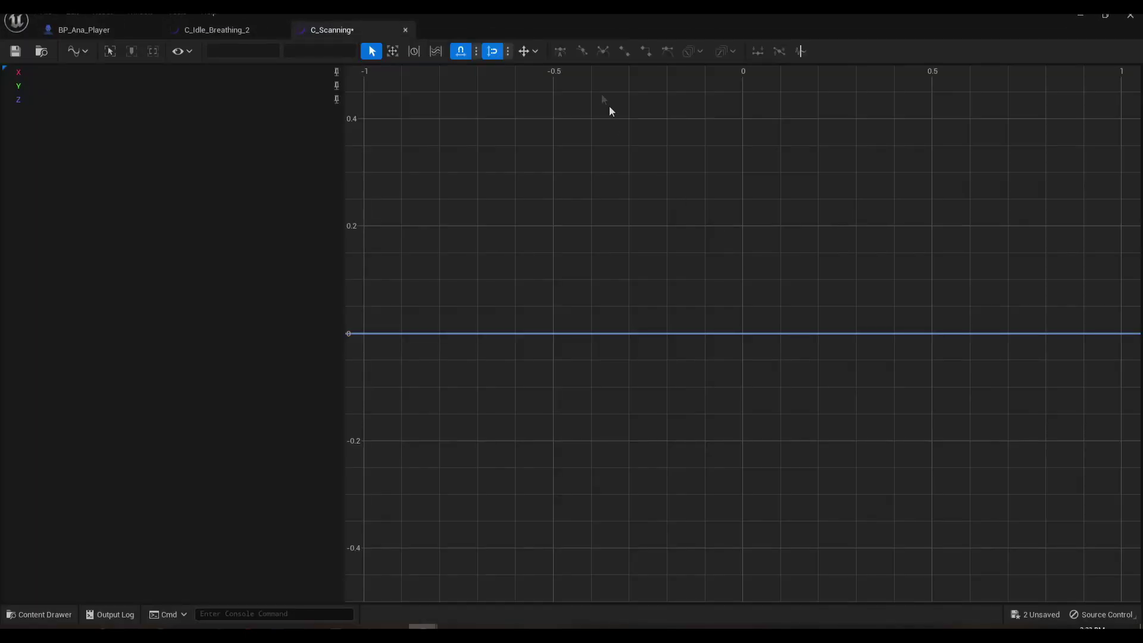
double_click(534, 20)
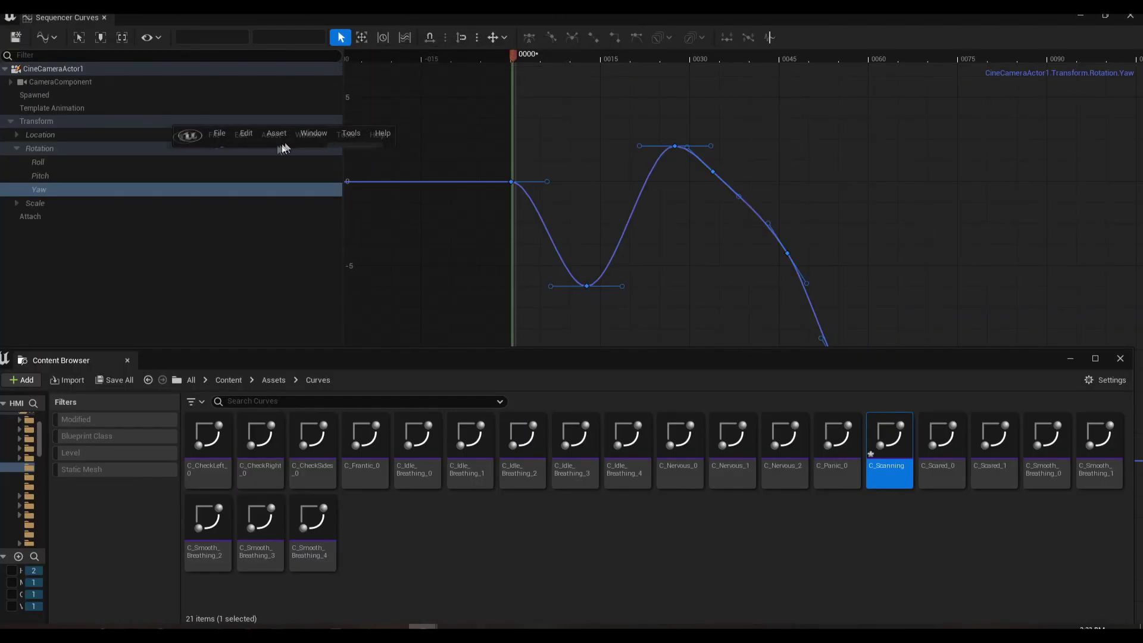
double_click(226, 148)
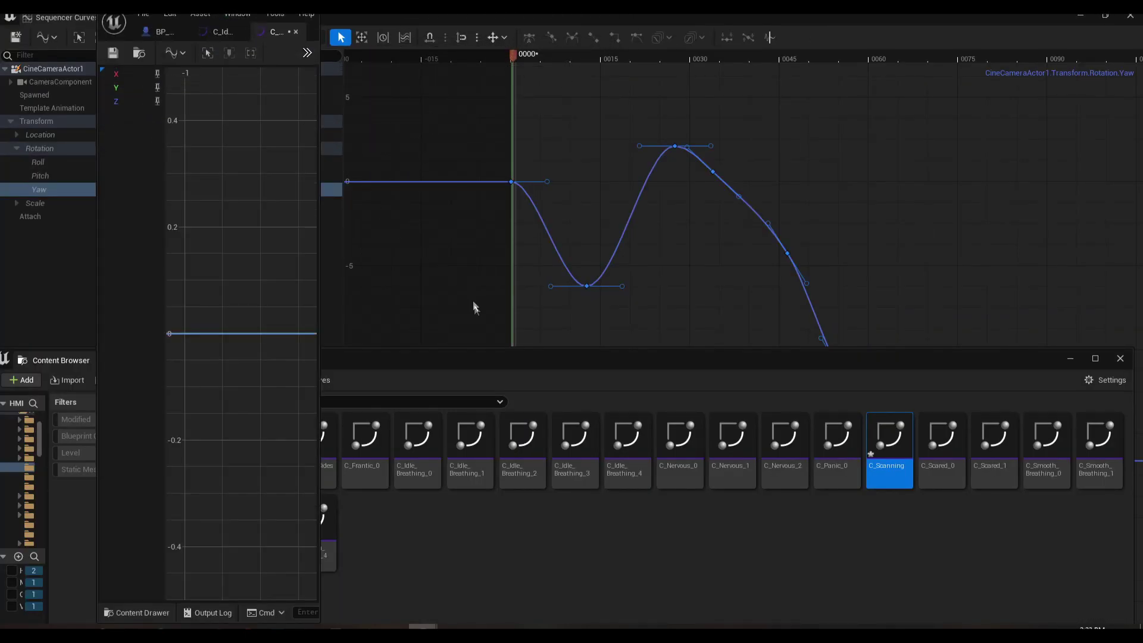
click(956, 337)
mouse_move(423, 626)
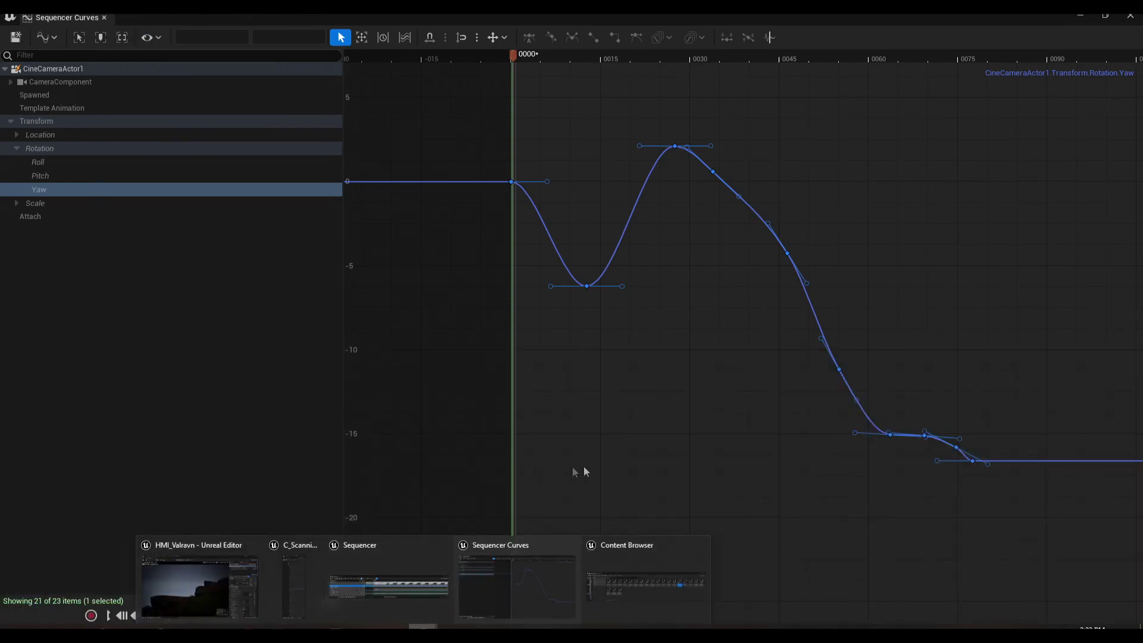
click(278, 584)
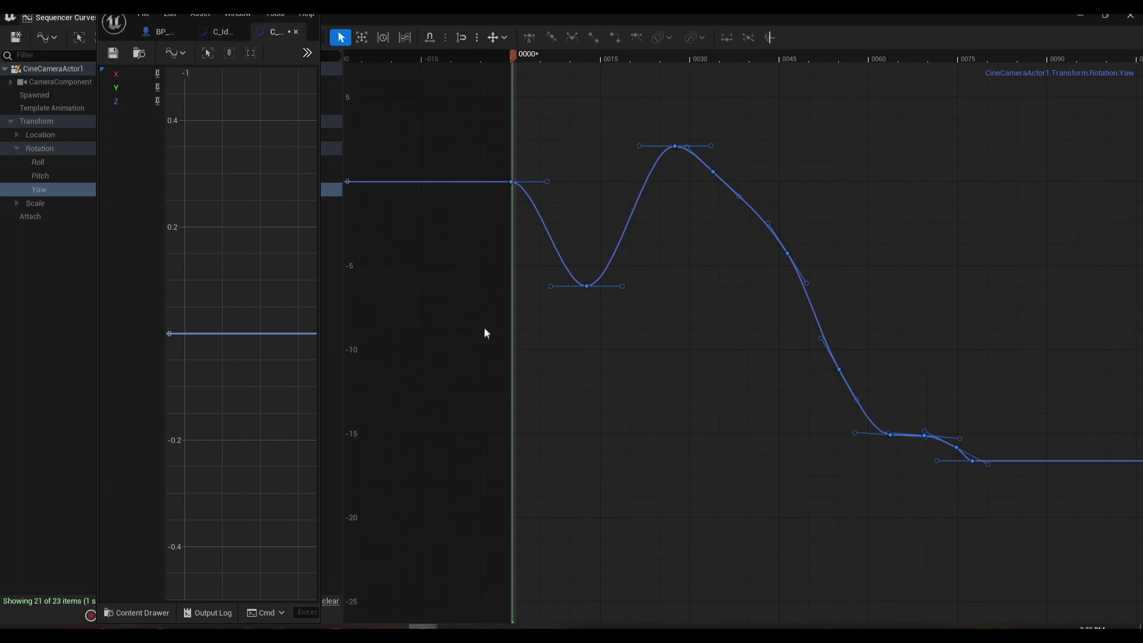
drag(320, 253, 360, 255)
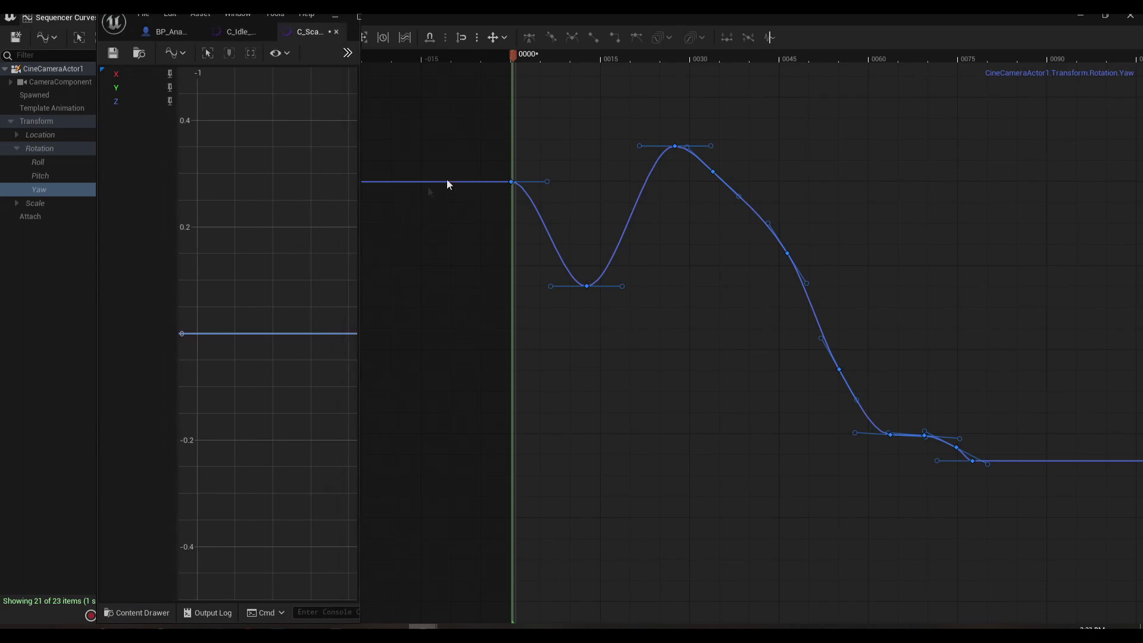
Select and copy all keys of the camera's Yaw curve, and bring the C_Scanning editor back in front
click(514, 136)
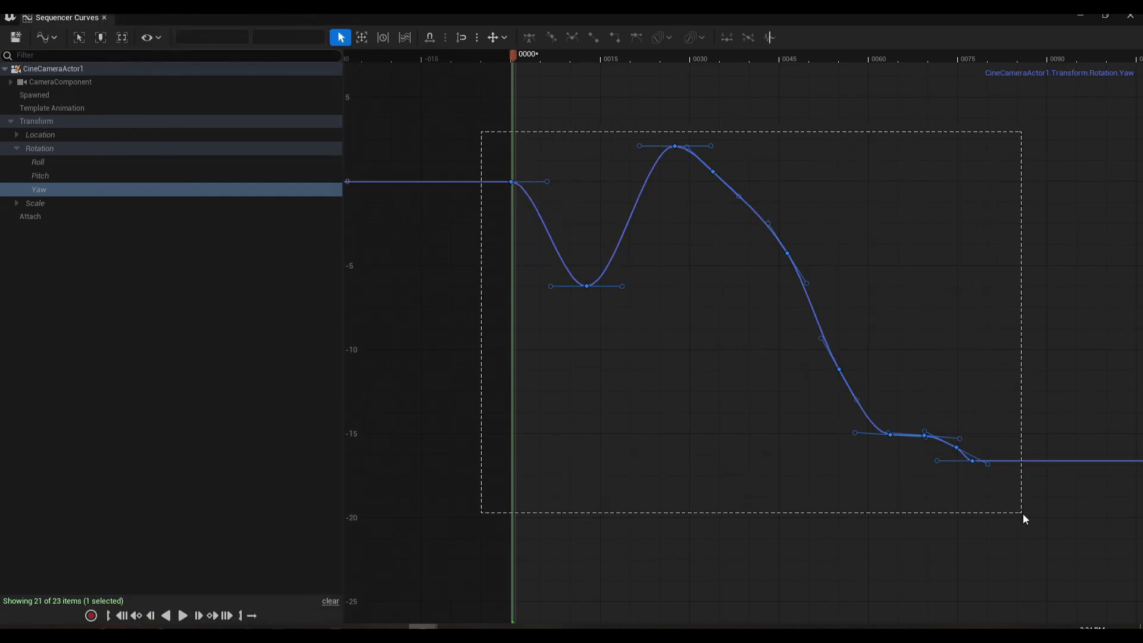
drag(1023, 517, 1008, 510)
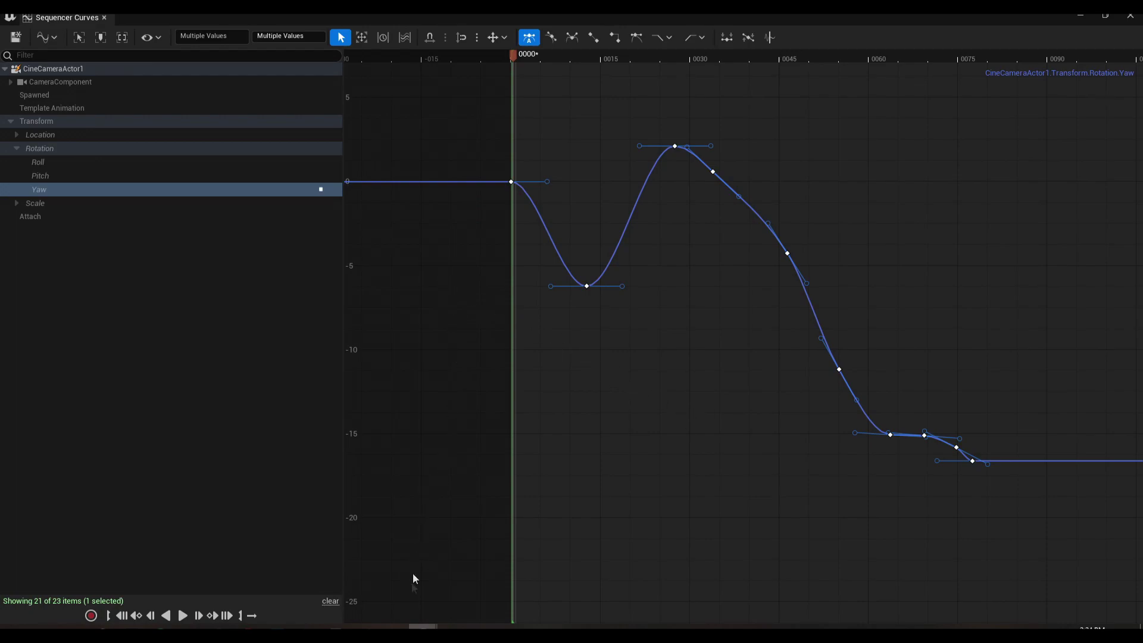
mouse_move(423, 626)
click(288, 578)
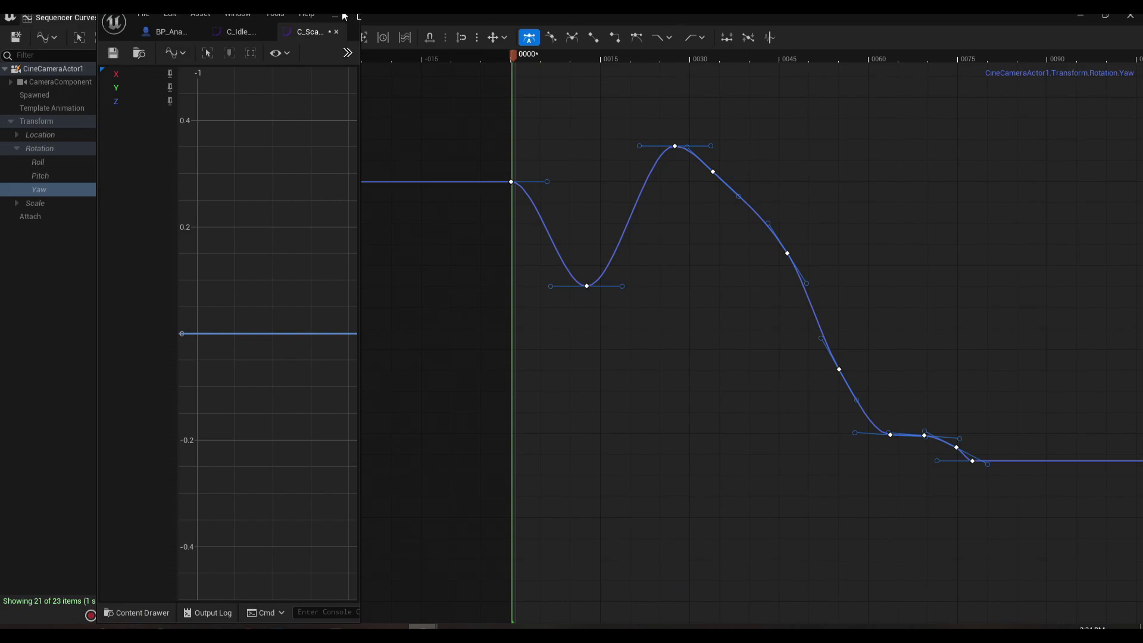
Arrange the Sequencer Curves window and the C_Scanning editor side by side at full height, with the whole Yaw curve in view
click(1106, 16)
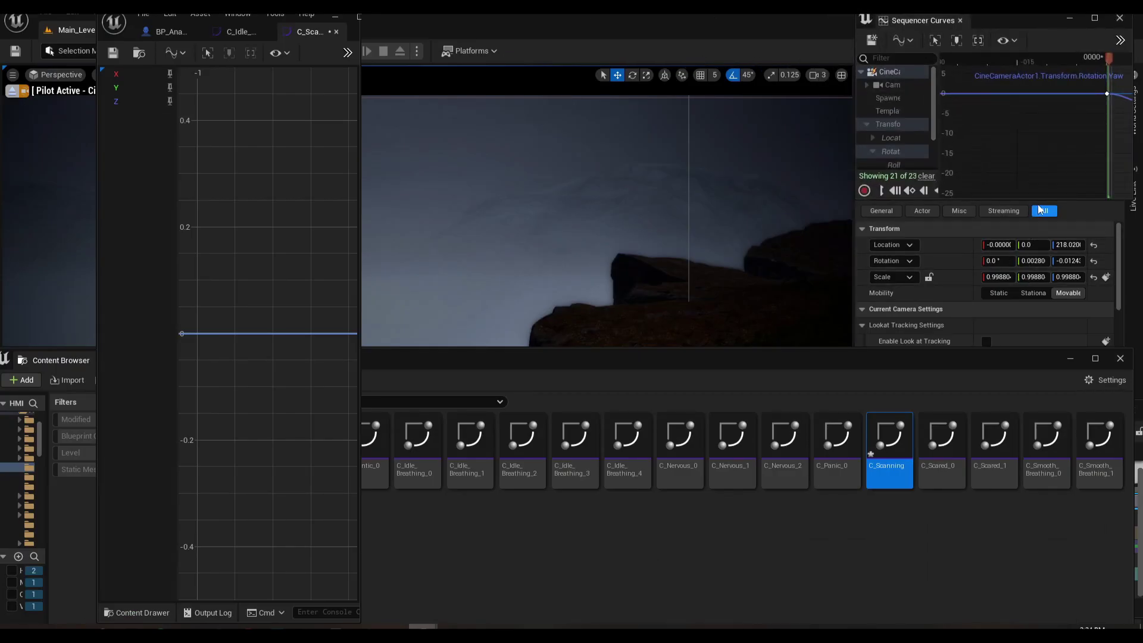
drag(1041, 201, 1071, 625)
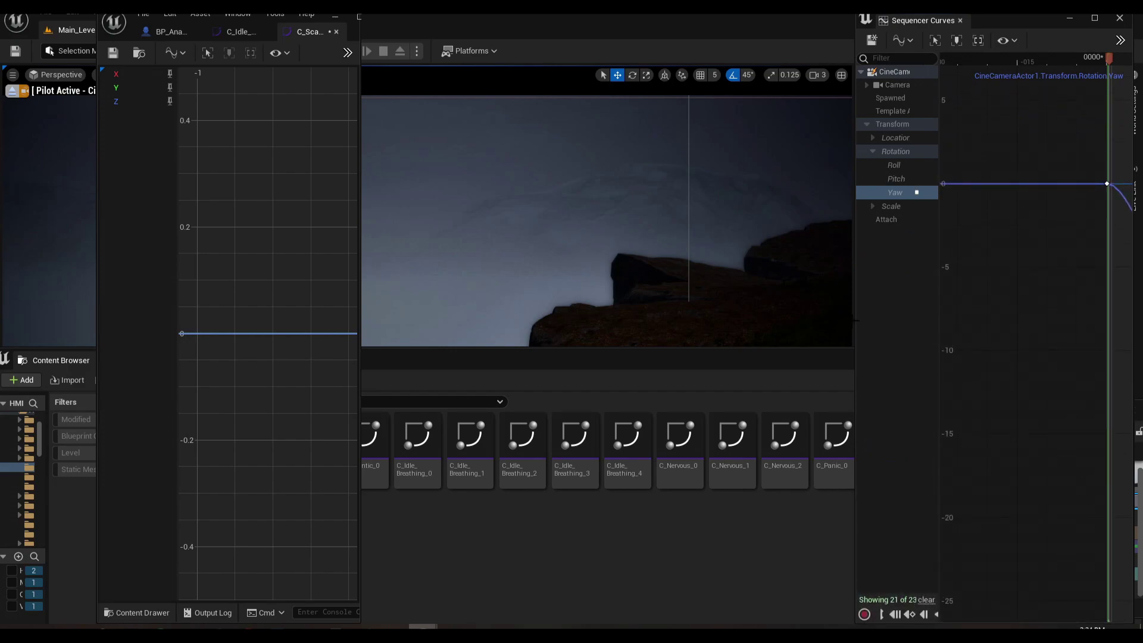
drag(855, 320, 512, 321)
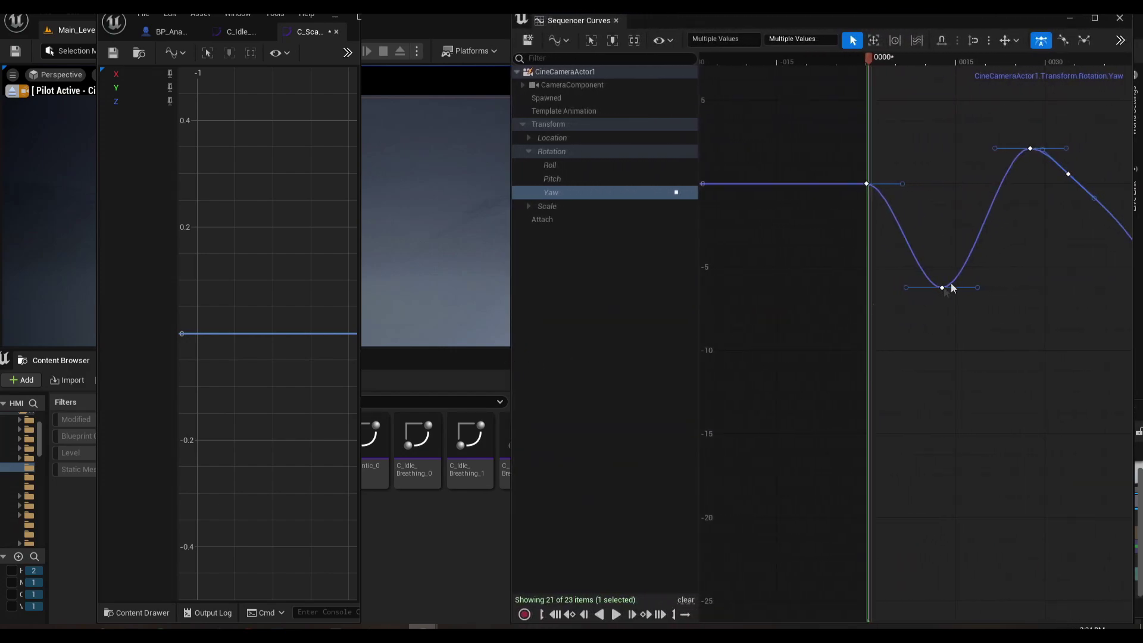
scroll(944, 316, down, 2)
right_drag(944, 316, 840, 174)
scroll(939, 333, down, 2)
scroll(939, 334, down, 1)
scroll(1059, 453, down, 1)
right_drag(1059, 453, 968, 378)
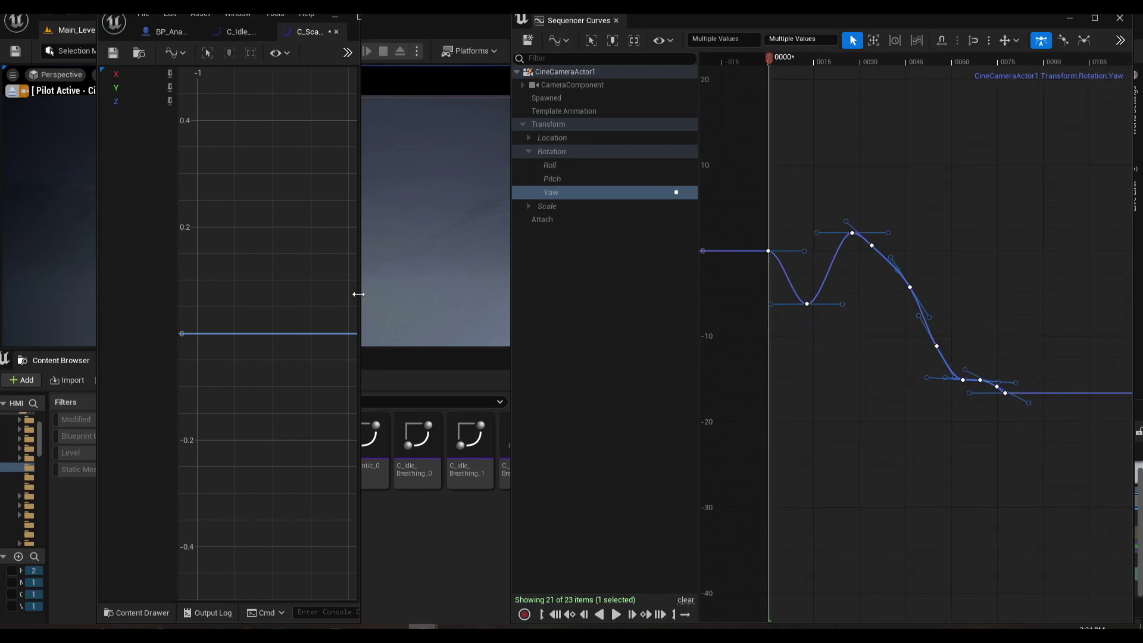
drag(358, 294, 499, 294)
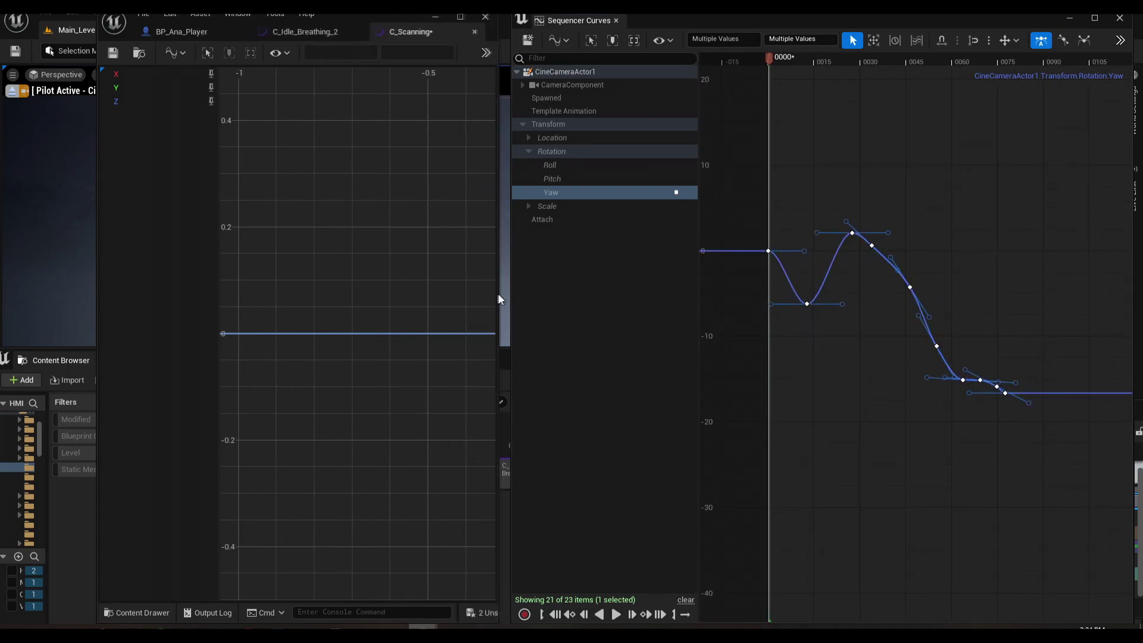
Unpin the X, Y and Z curves in C_Scanning and paste the copied Yaw keys into the Z curve
click(213, 73)
click(213, 87)
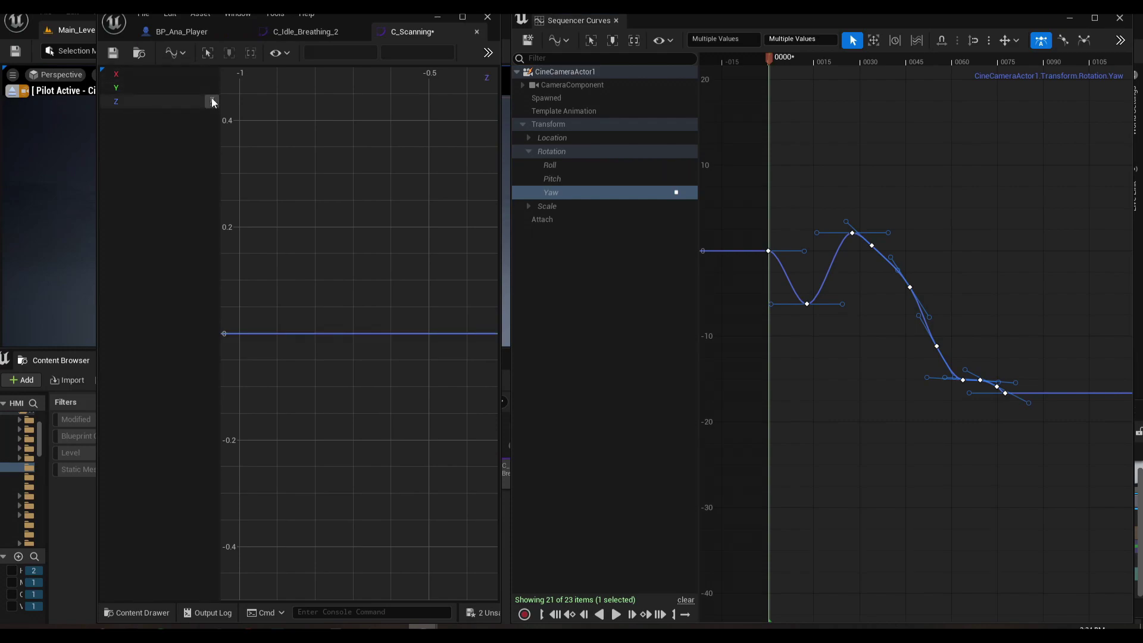
click(212, 100)
click(171, 103)
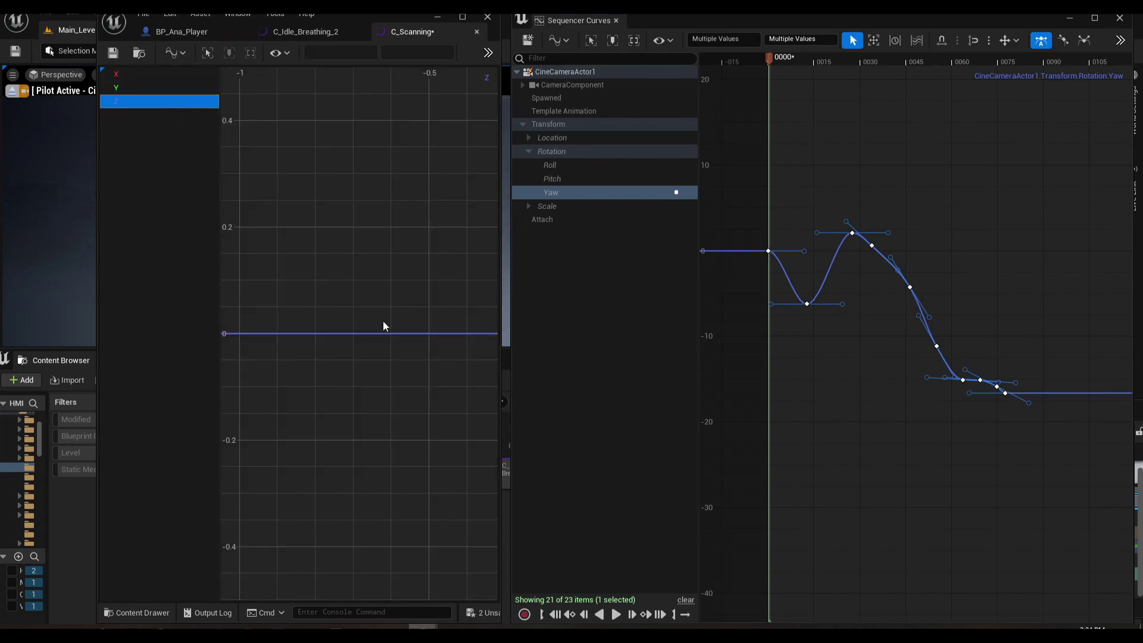
scroll(381, 328, down, 3)
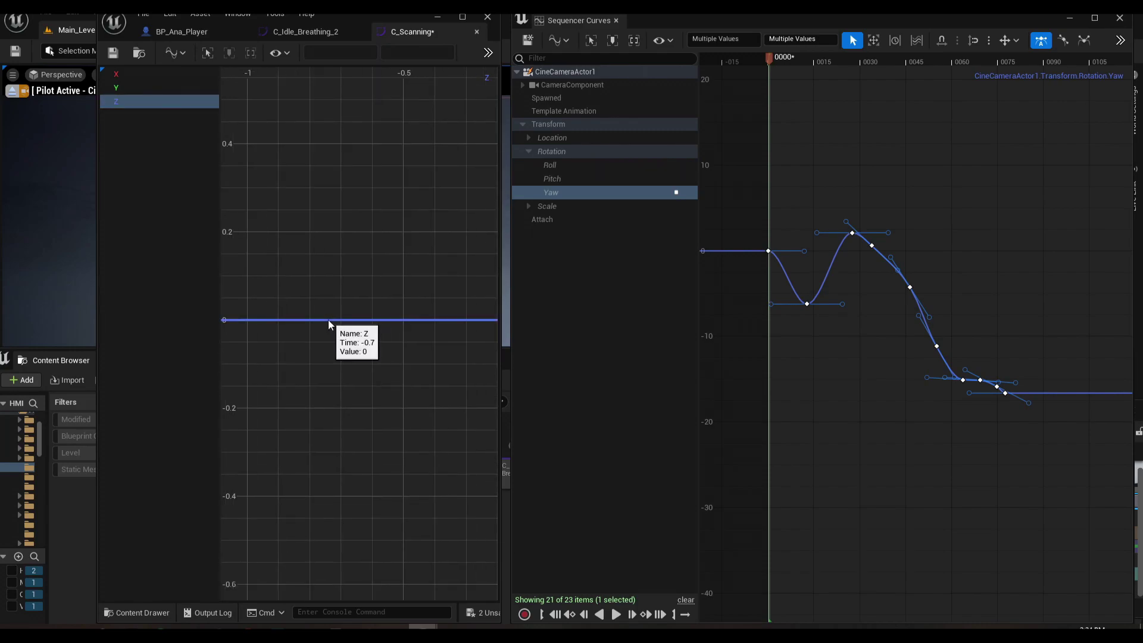
key(ctrl+v)
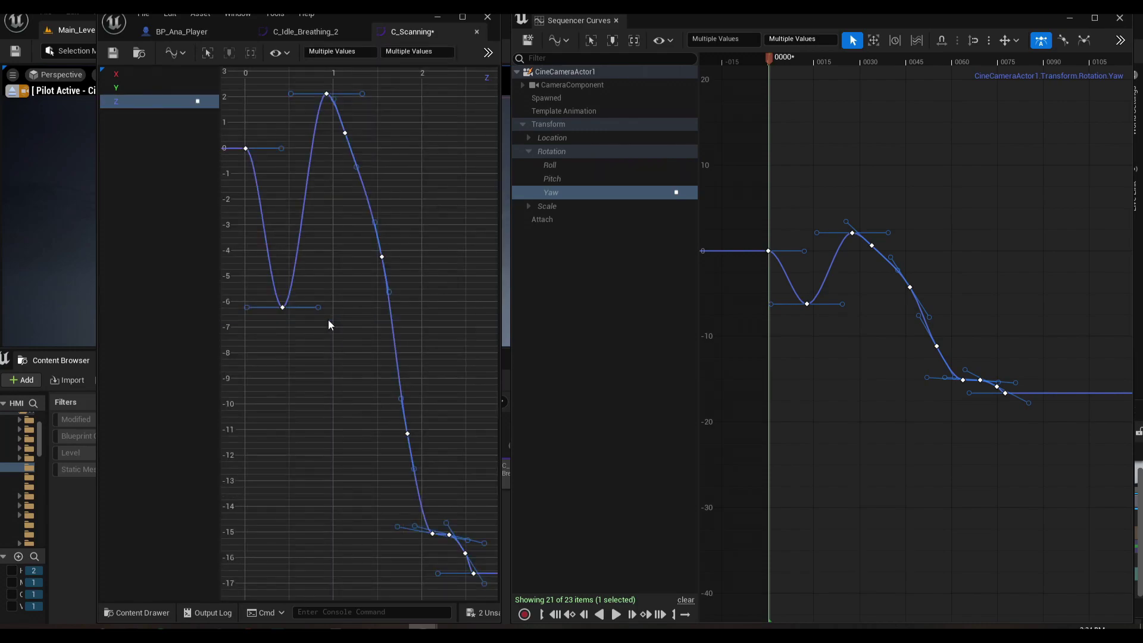
Copy all keys of the camera's Pitch curve into the Y curve of C_Scanning and save the asset
click(589, 179)
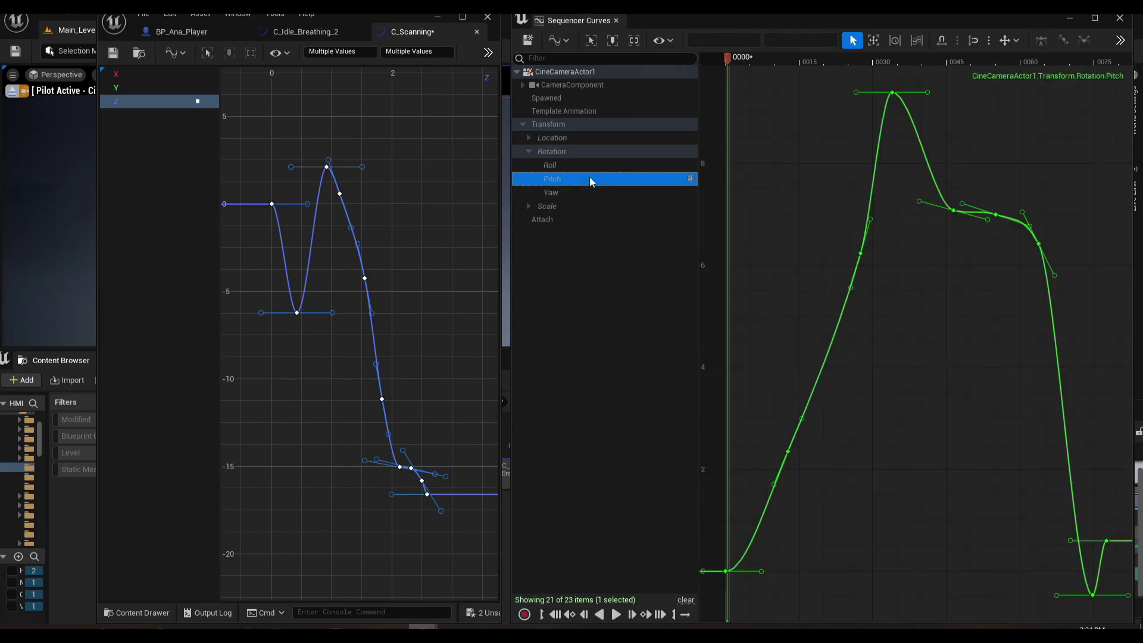
scroll(845, 268, down, 2)
right_click(832, 384)
right_drag(832, 381, 930, 314)
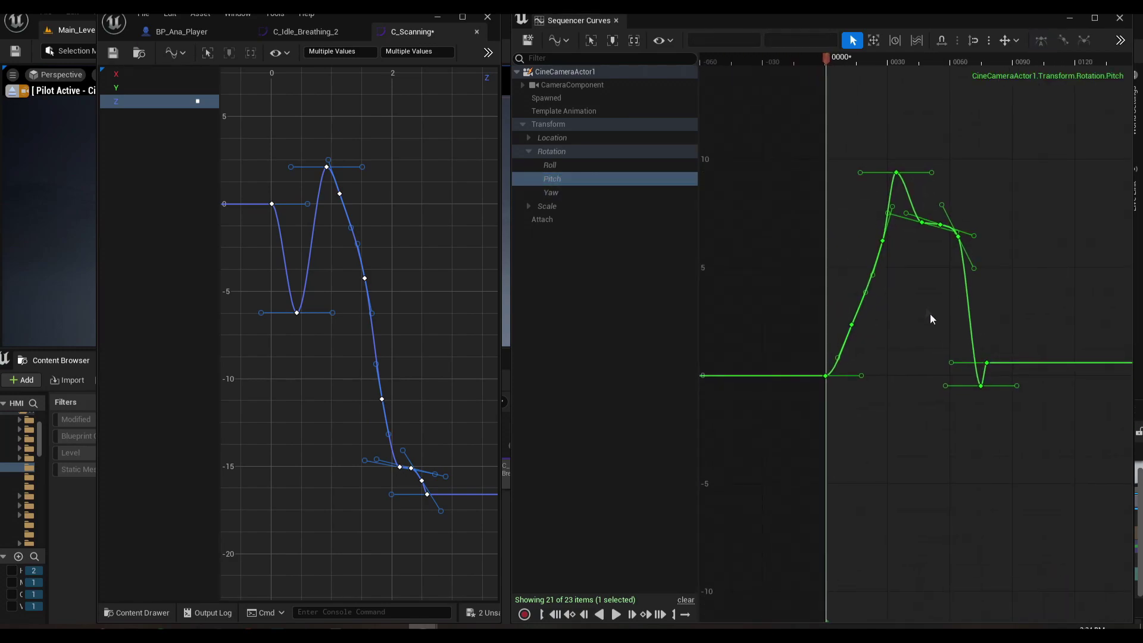
drag(783, 125, 1088, 462)
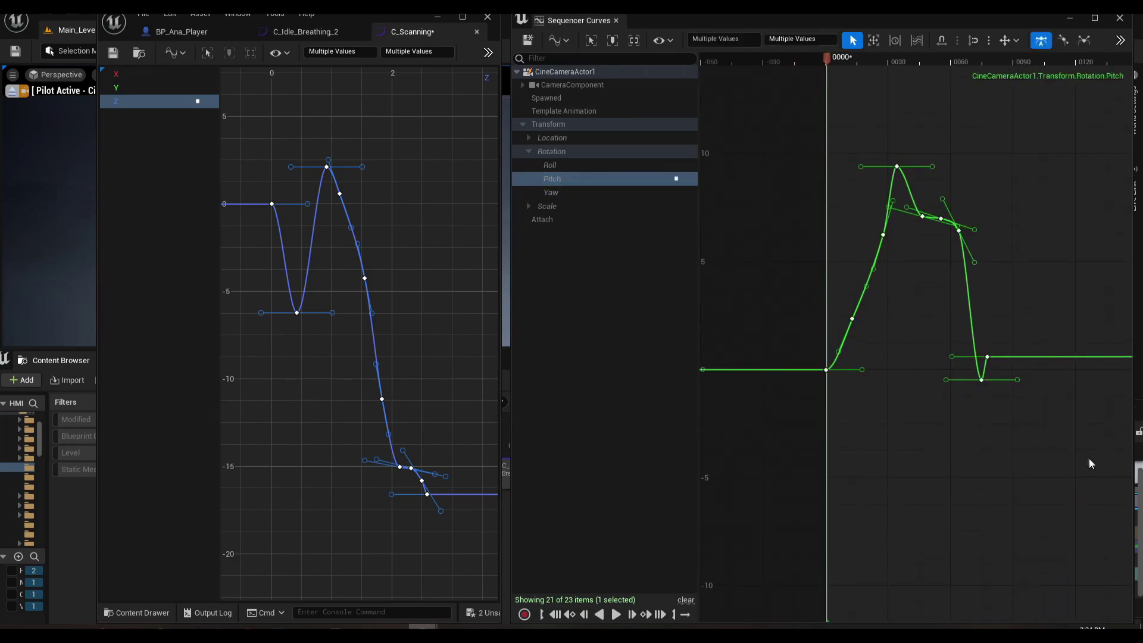
click(151, 87)
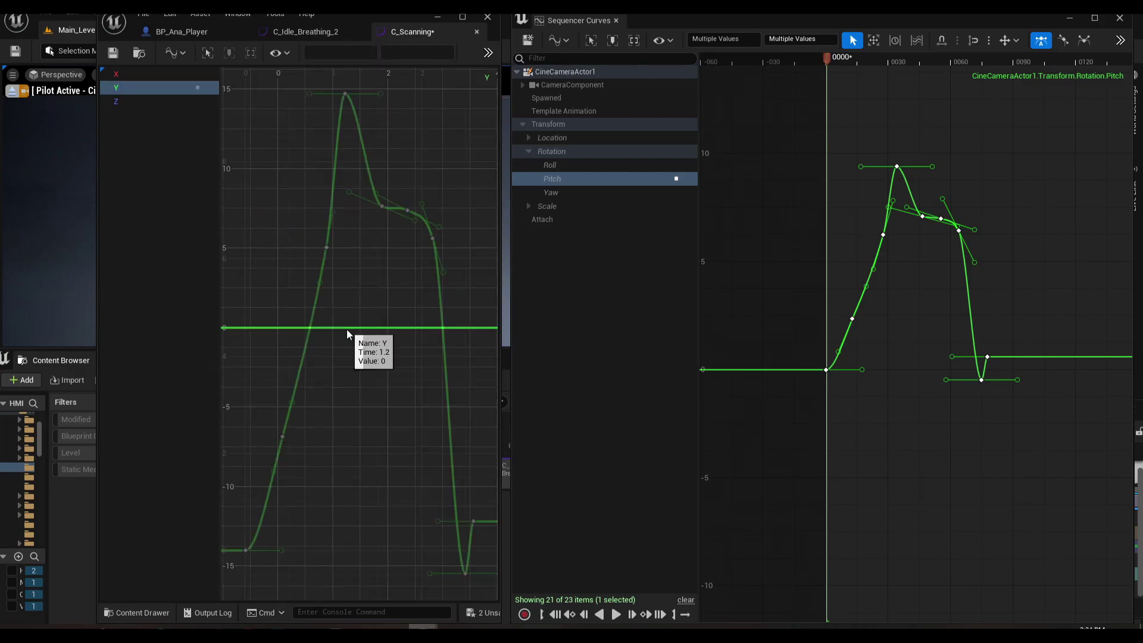
key(ctrl+v)
click(113, 53)
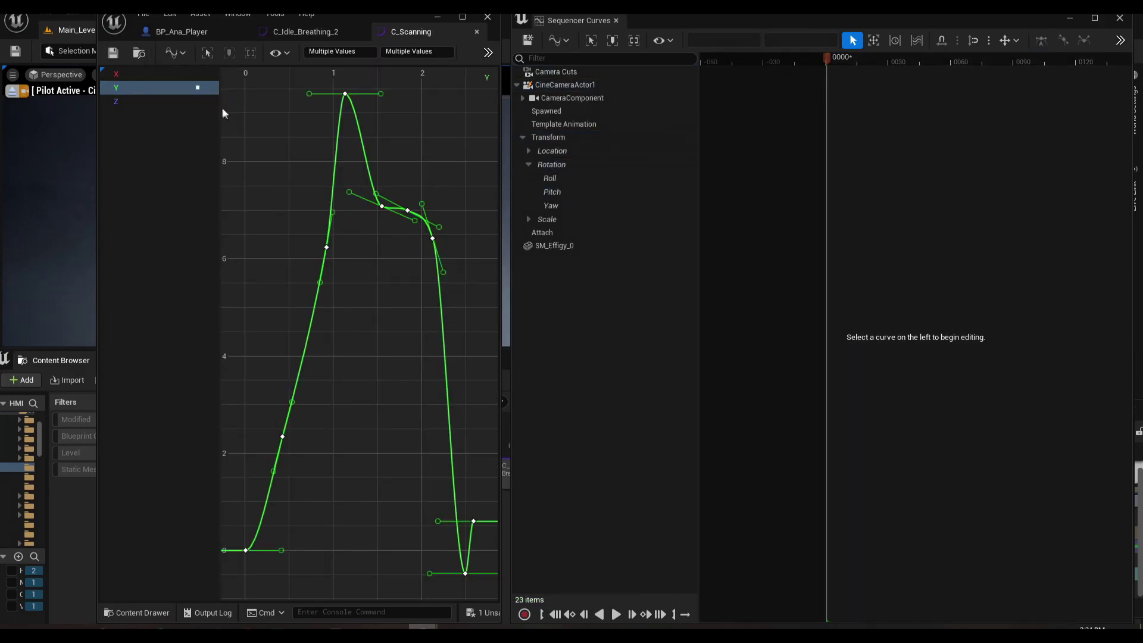
Examine the camera's Roll curve in Sequencer Curves and the X curve of C_Scanning
click(551, 178)
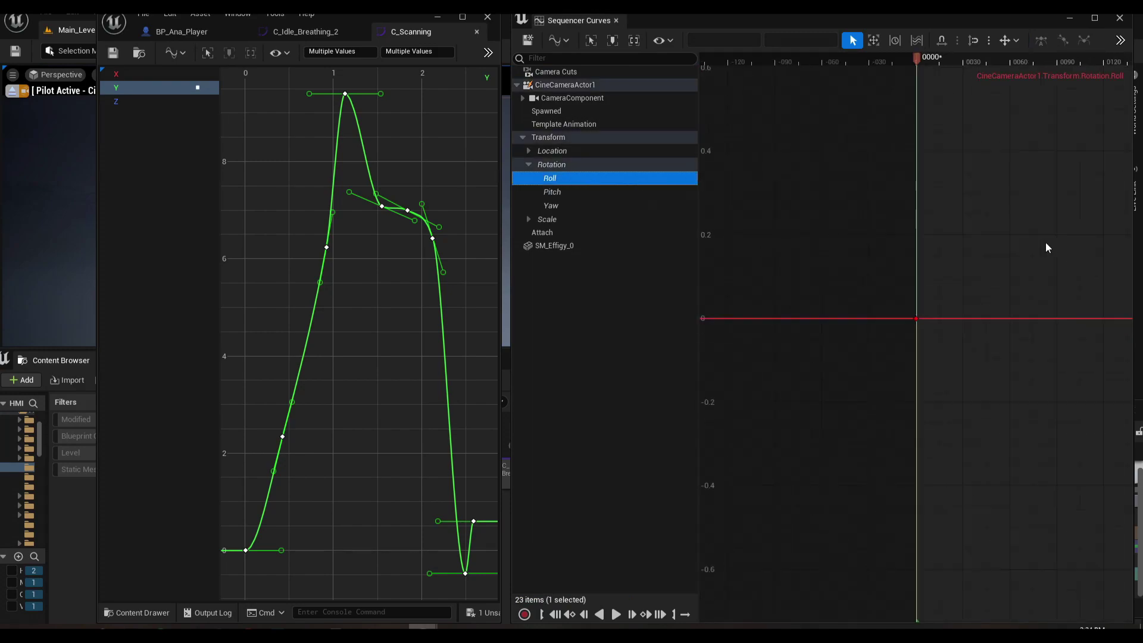
scroll(836, 286, down, 2)
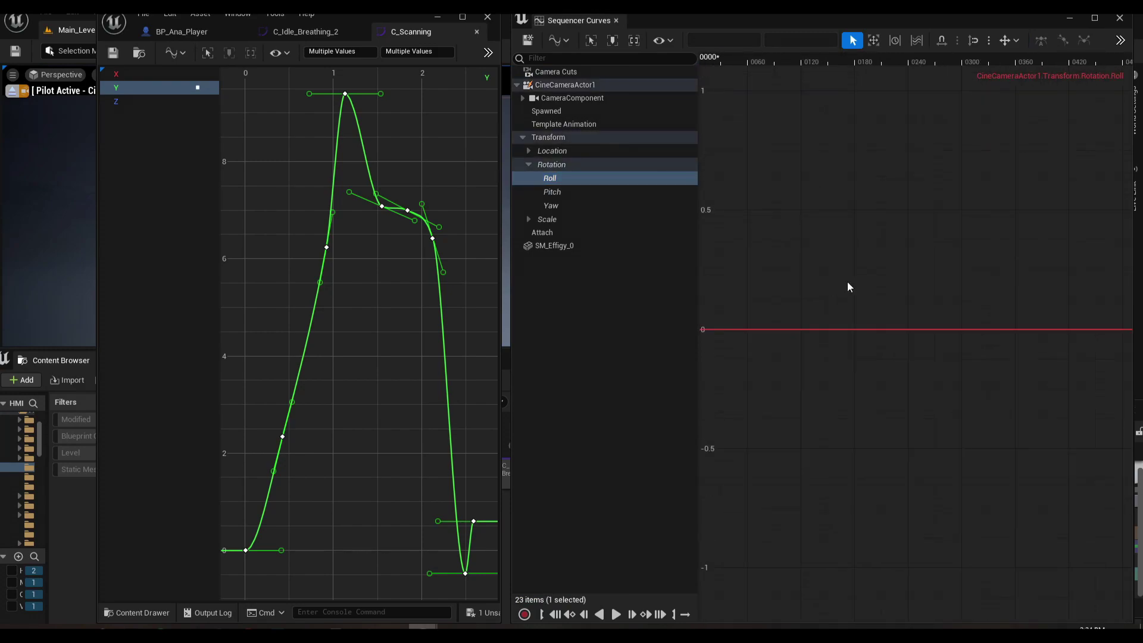
key(Up)
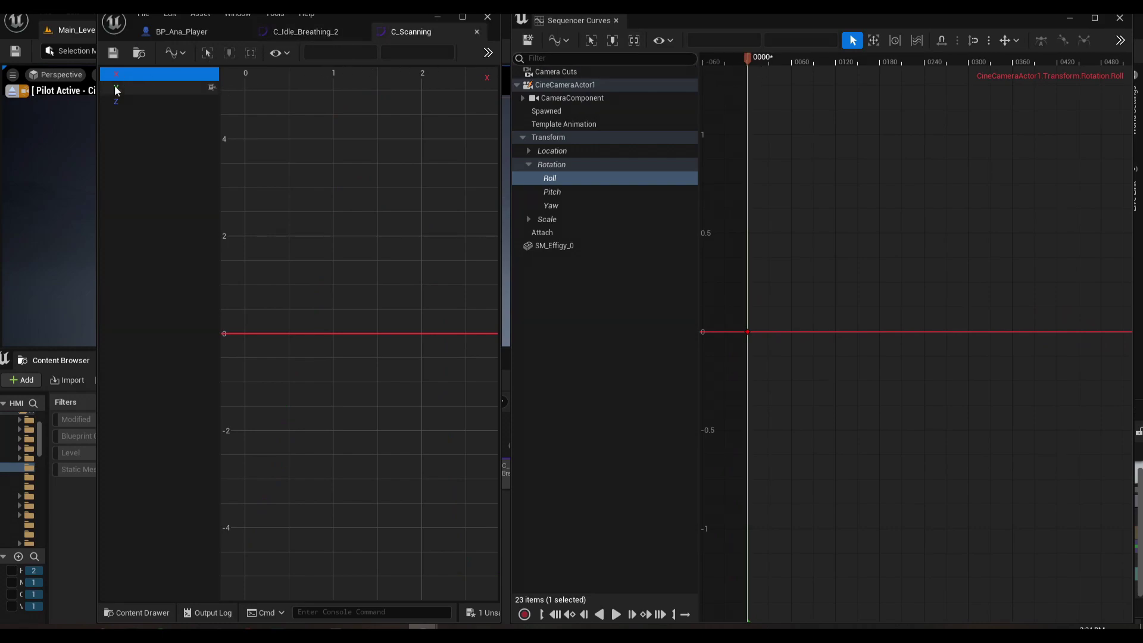
click(146, 53)
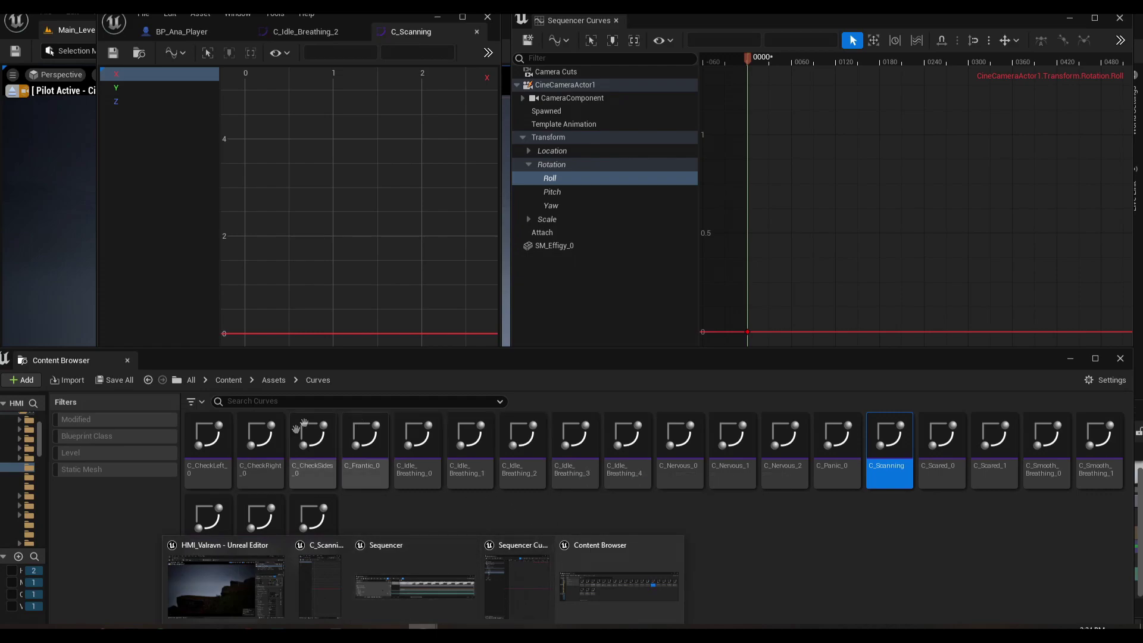
Show the BP_Ana_Player blueprint and maximize its editor window
click(188, 42)
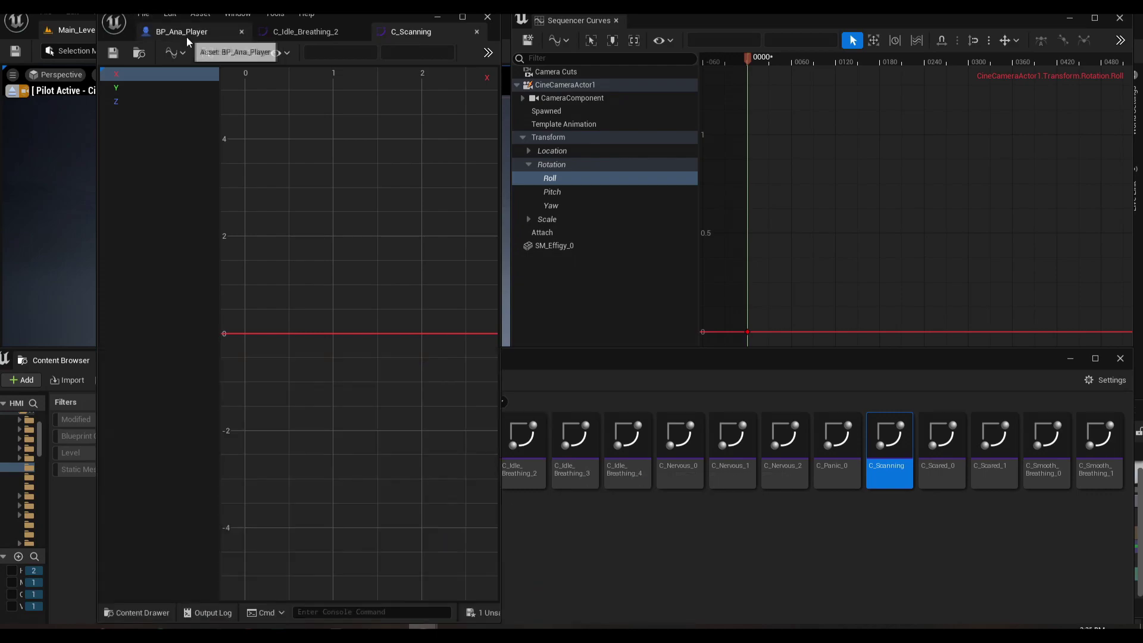
click(188, 38)
click(462, 17)
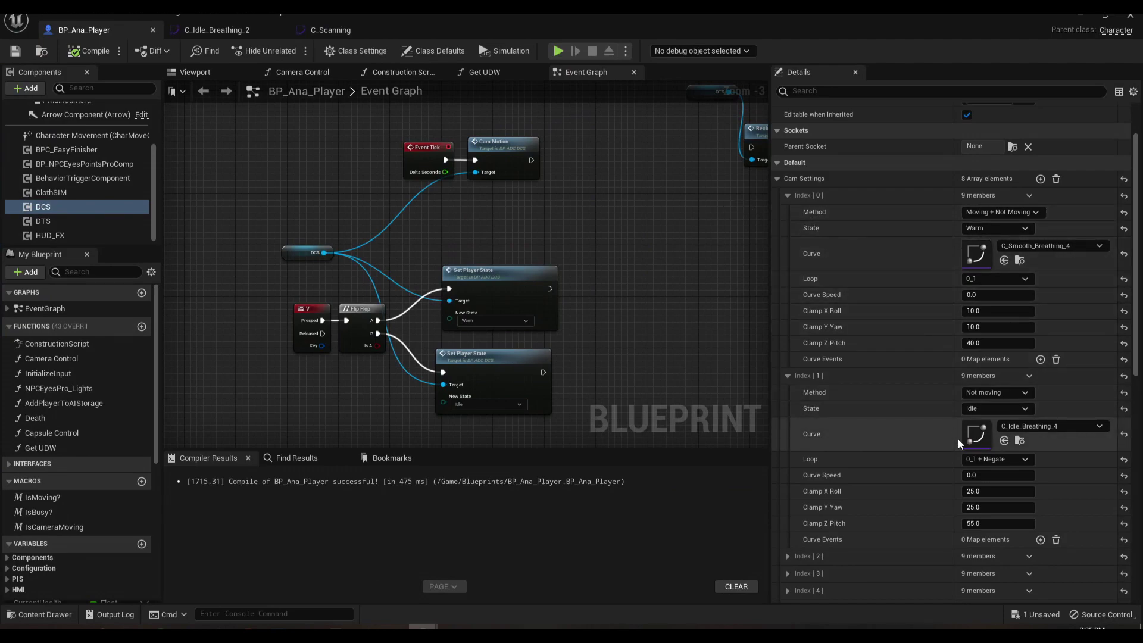
Assign C_Scanning as the Curve of Cam Settings Index 0 in the DCS component, and compile and save the blueprint
scroll(427, 330, up, 2)
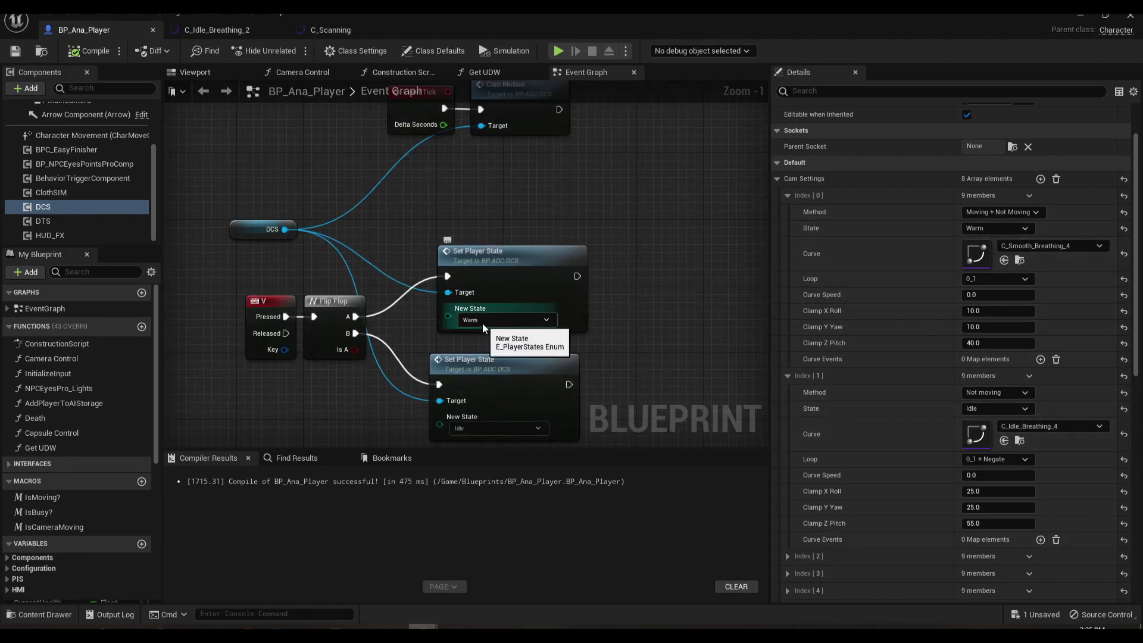
click(1044, 246)
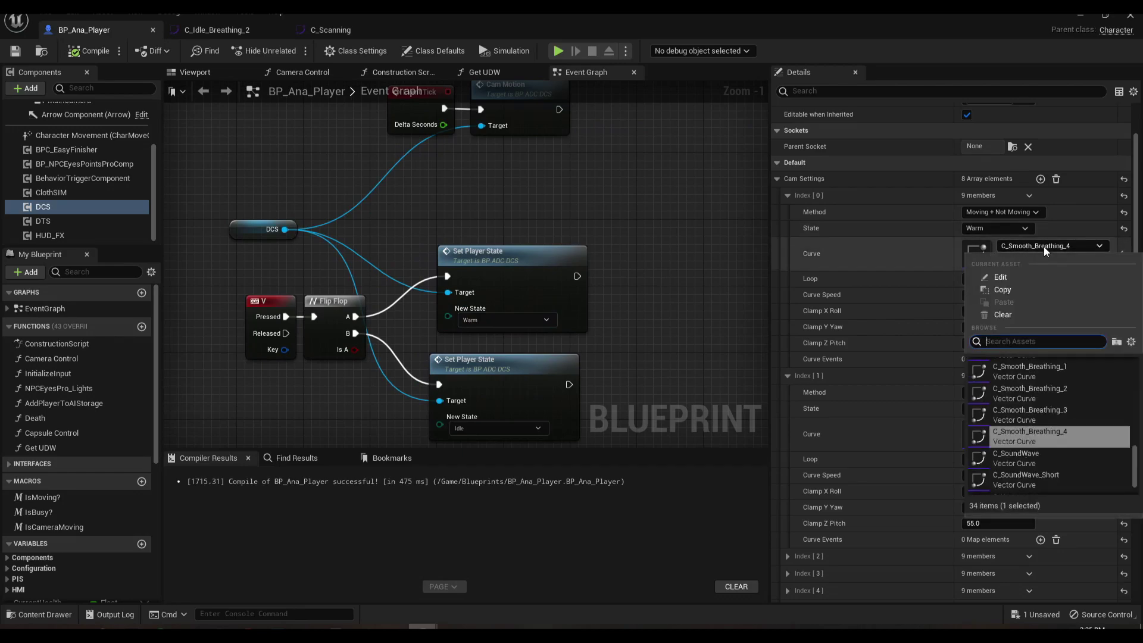
text(c scann)
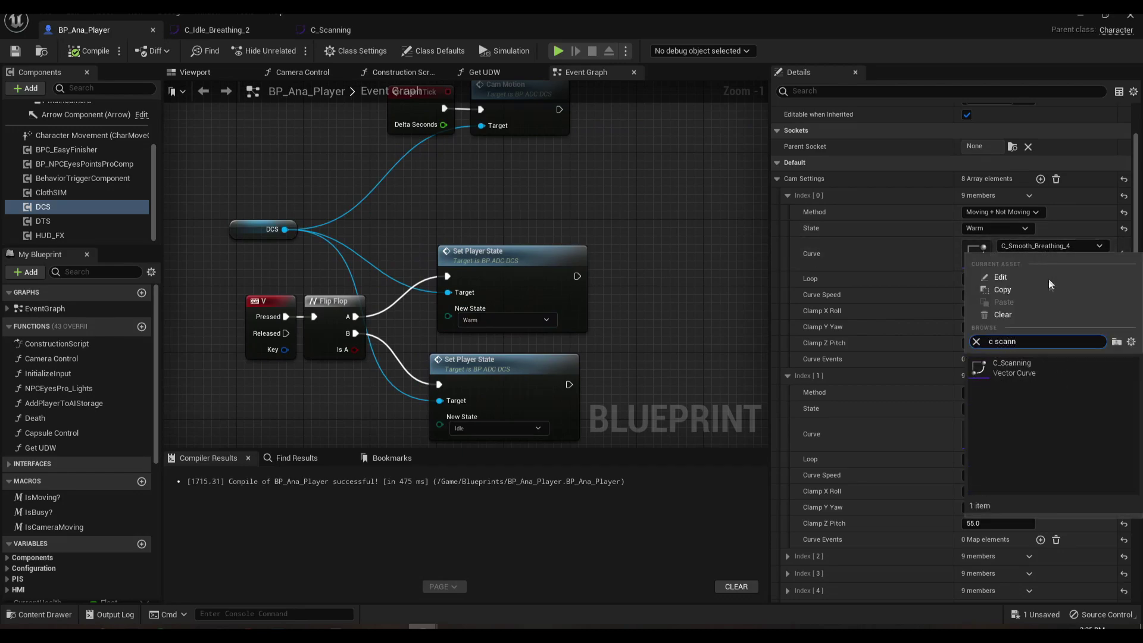
click(1036, 372)
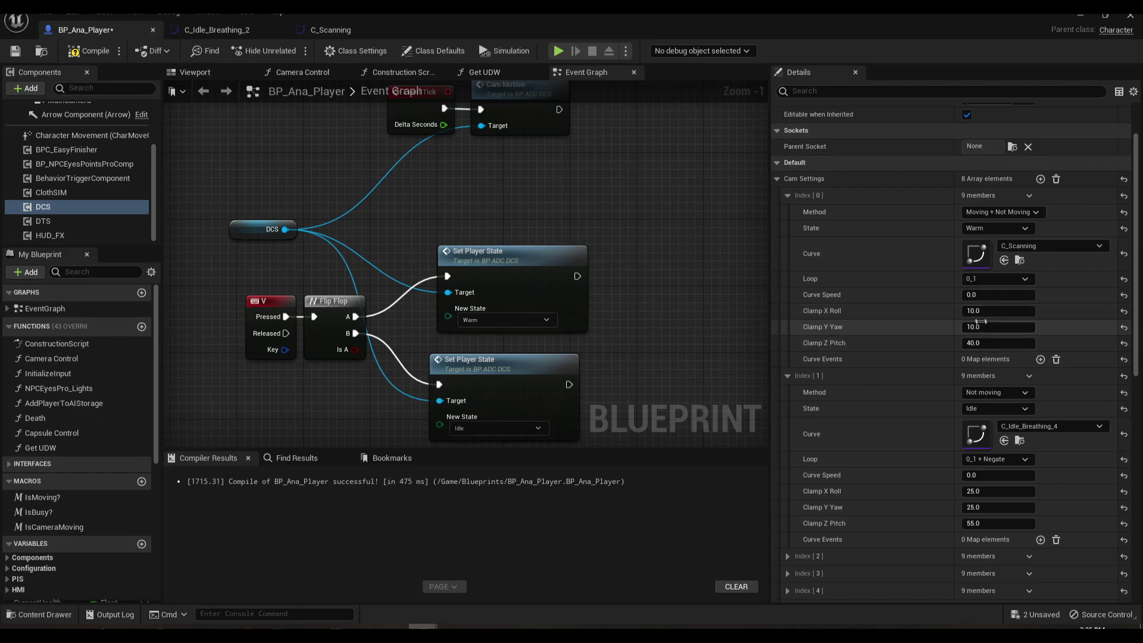
click(11, 55)
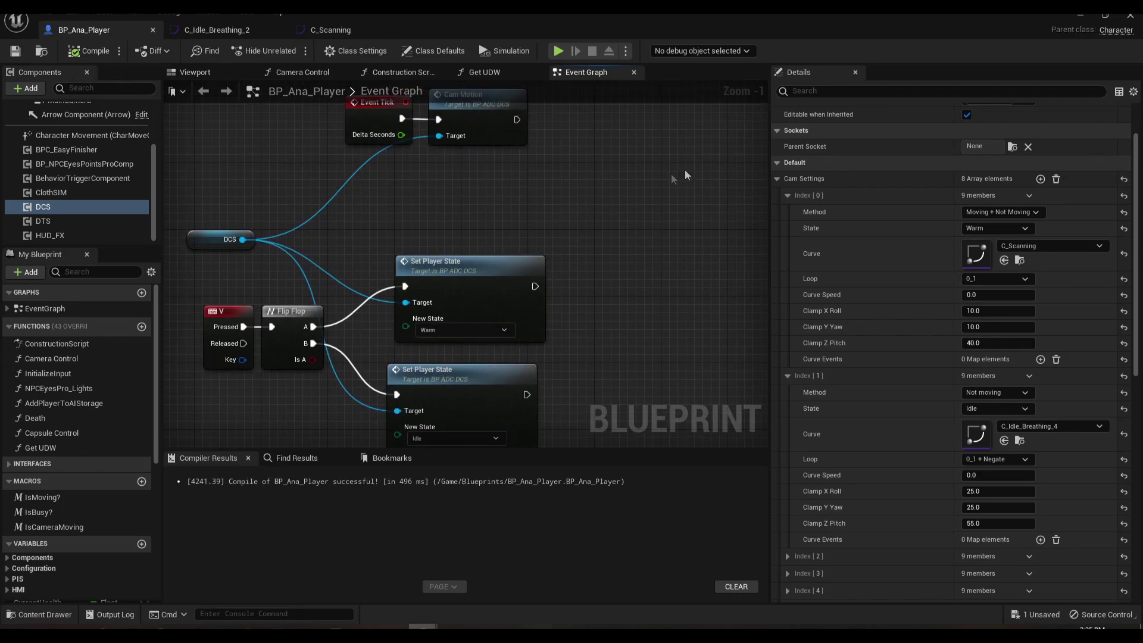
Stop piloting CineCameraActor1 and minimize the blueprint, Sequencer Curves, Content Browser and Sequencer windows to clear the level viewport
click(1081, 15)
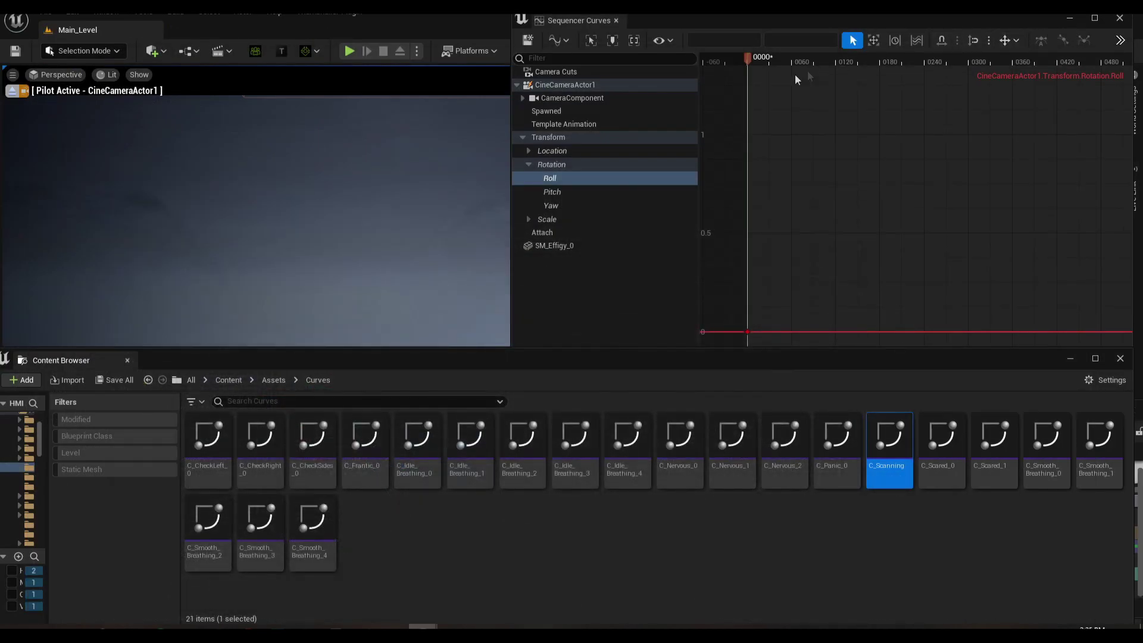
click(12, 91)
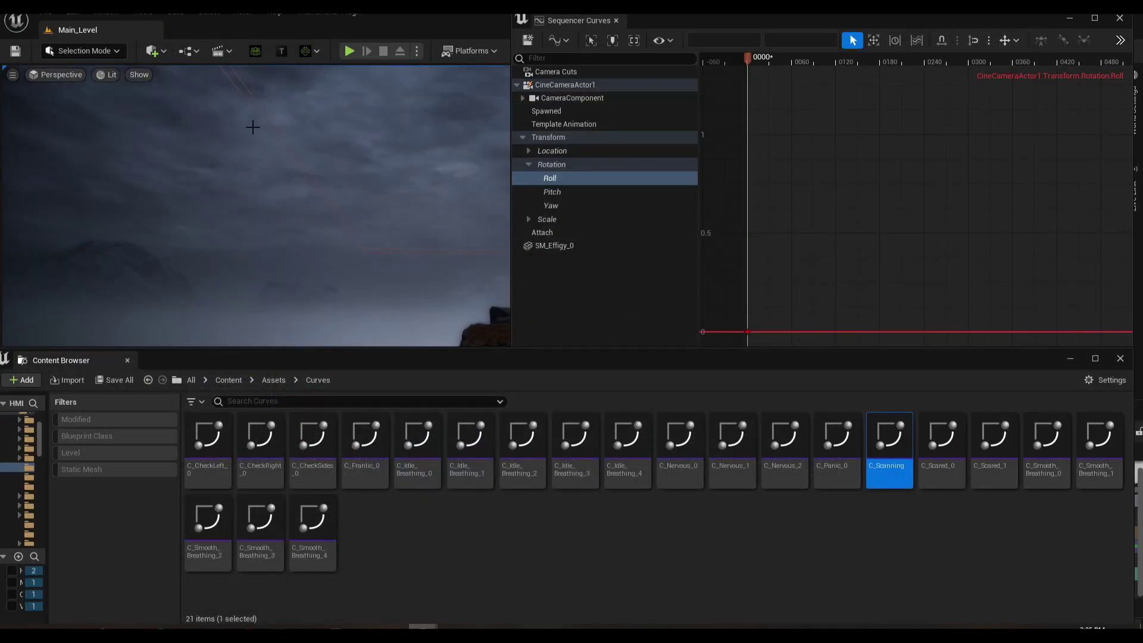
click(1071, 18)
click(1074, 360)
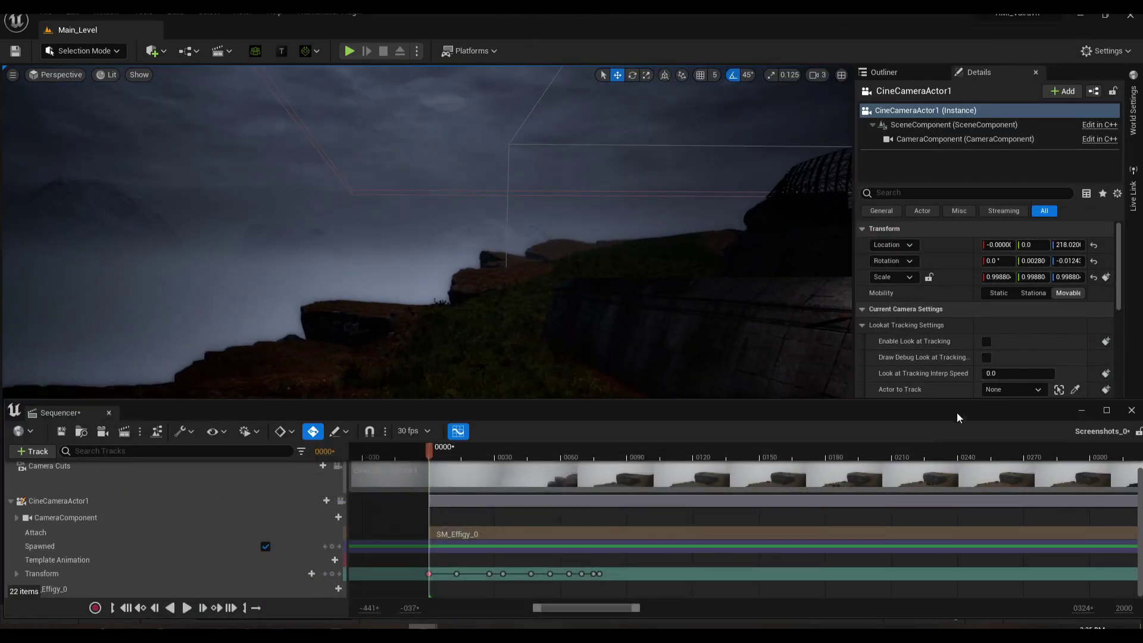
click(1075, 410)
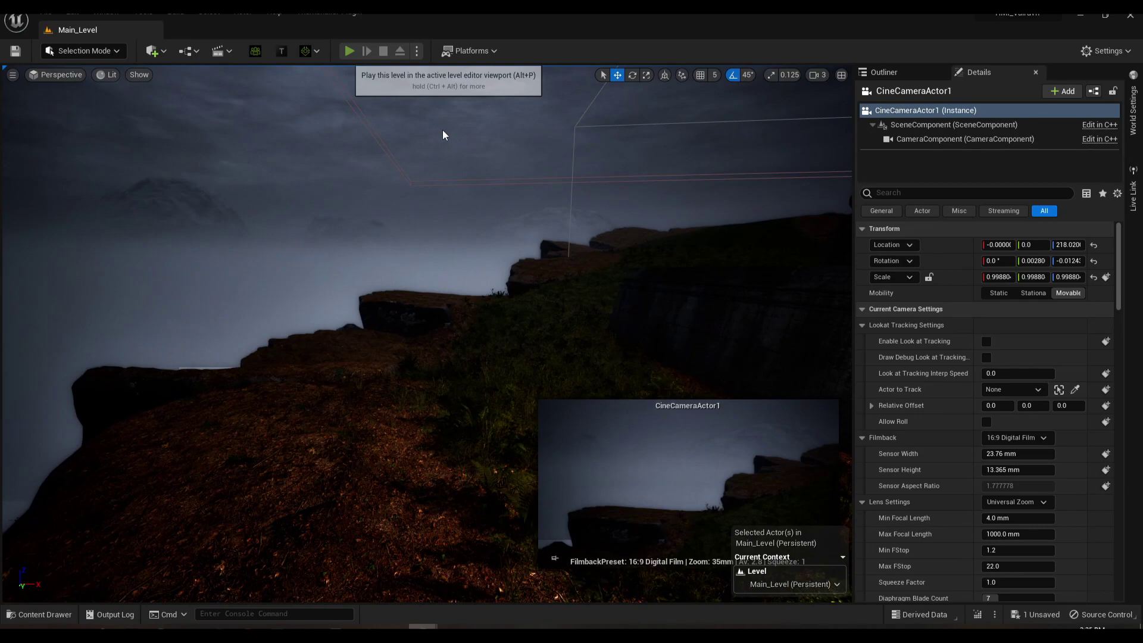
Play the level to test the scanning camera motion, stop the session and return to the BP_Ana_Player blueprint
click(349, 51)
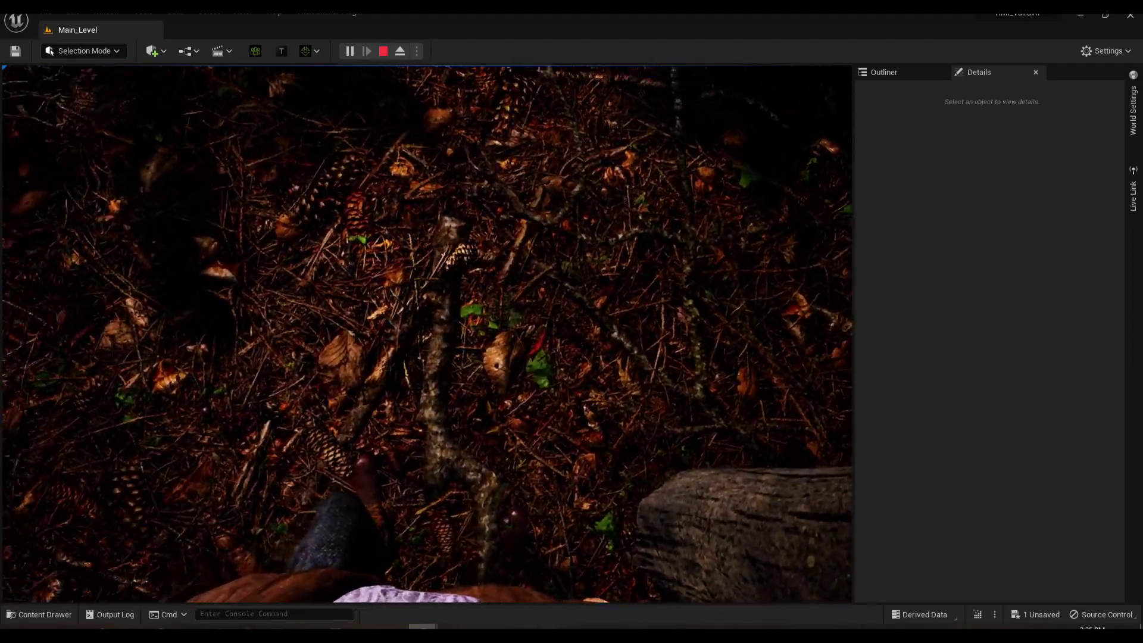
key(Escape)
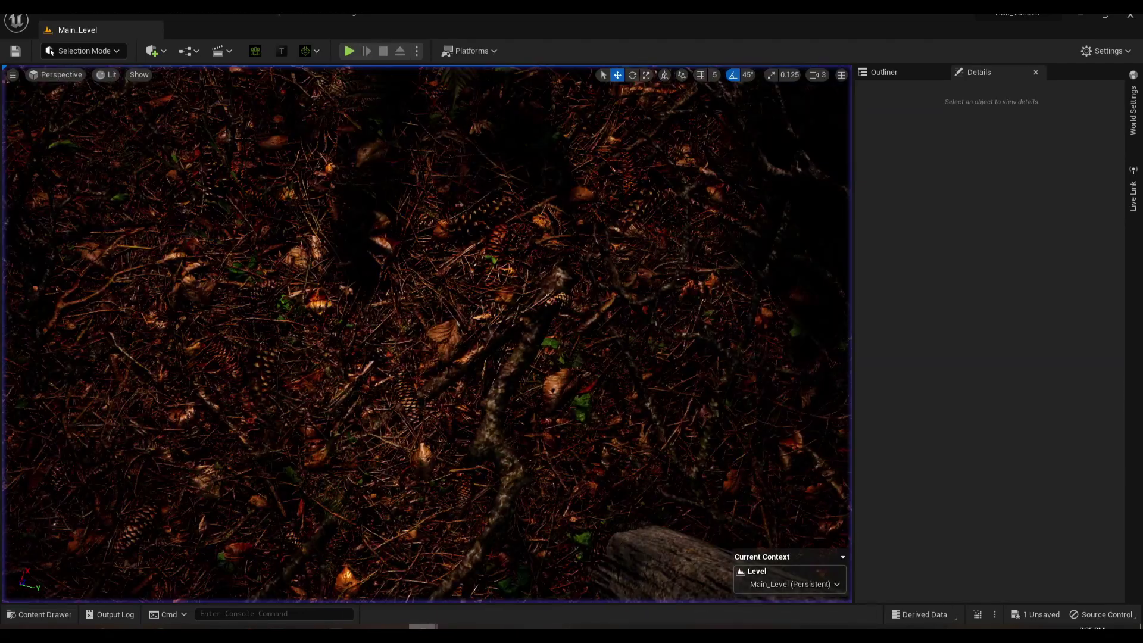
mouse_move(423, 630)
click(332, 551)
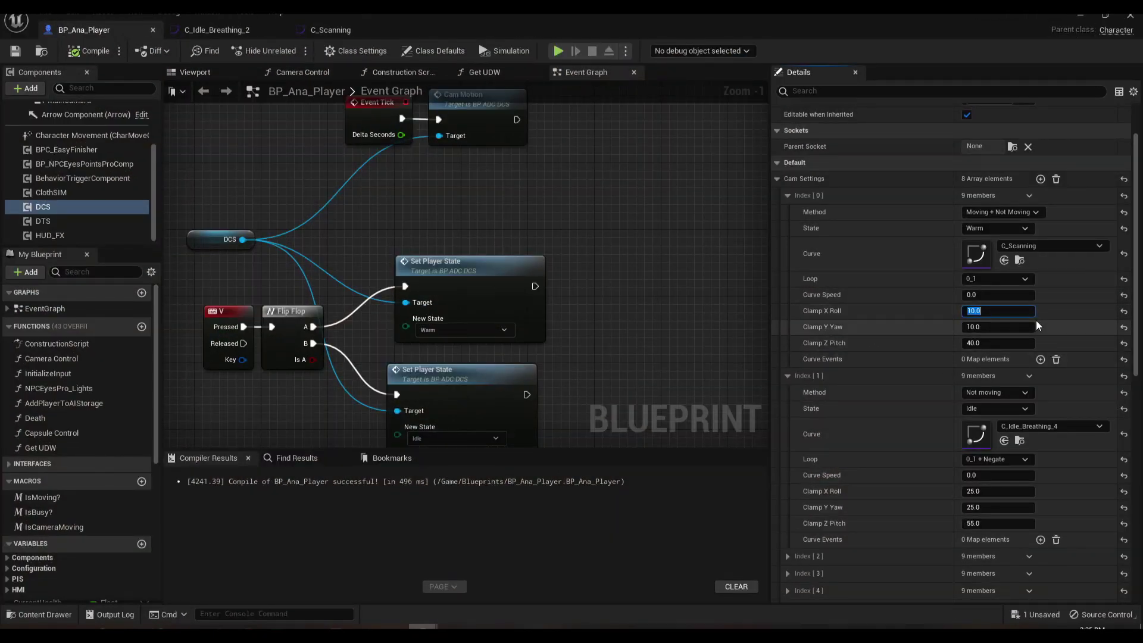
In Cam Settings Index 0, set Clamp X Roll and Clamp Y Yaw to 25 and Clamp Z Pitch to 70
key(Tab)
key(Tab)
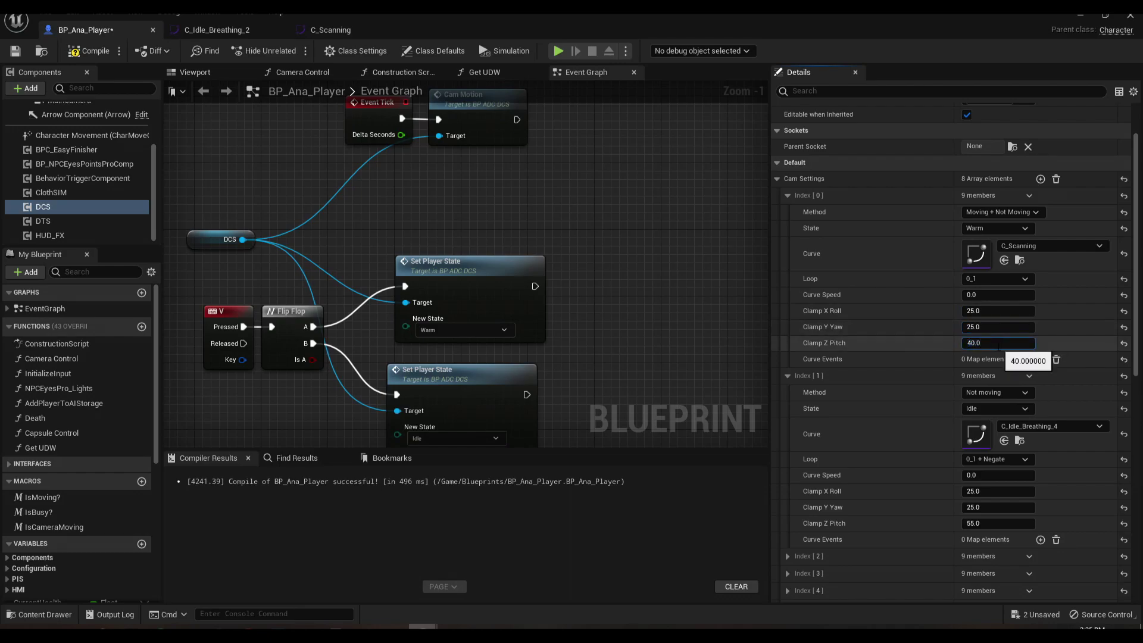
text(70)
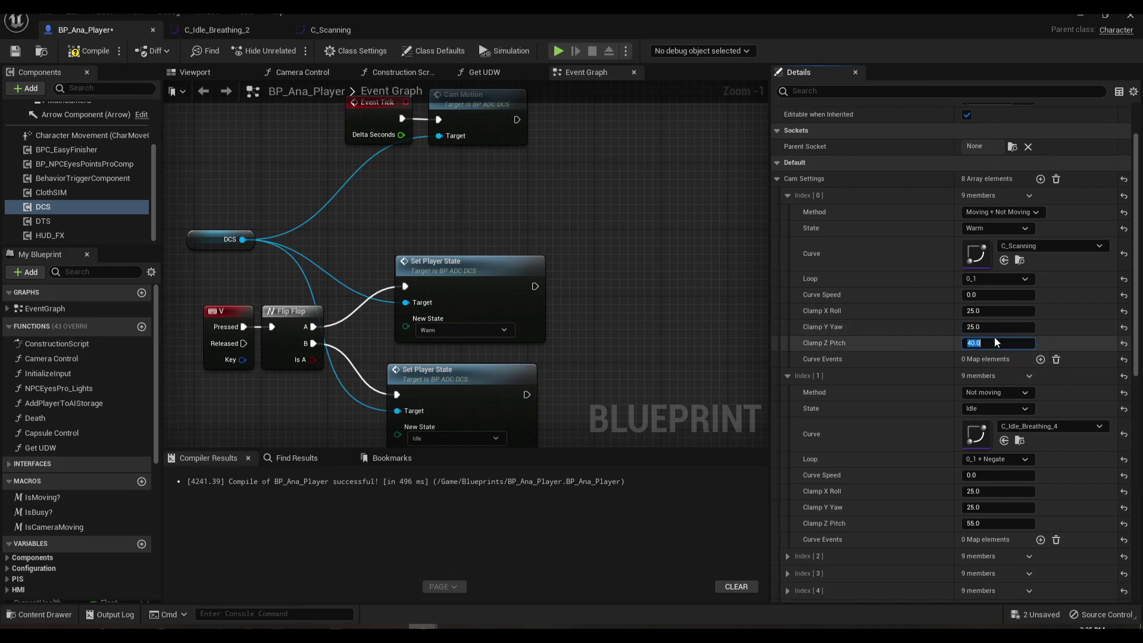
key(Return)
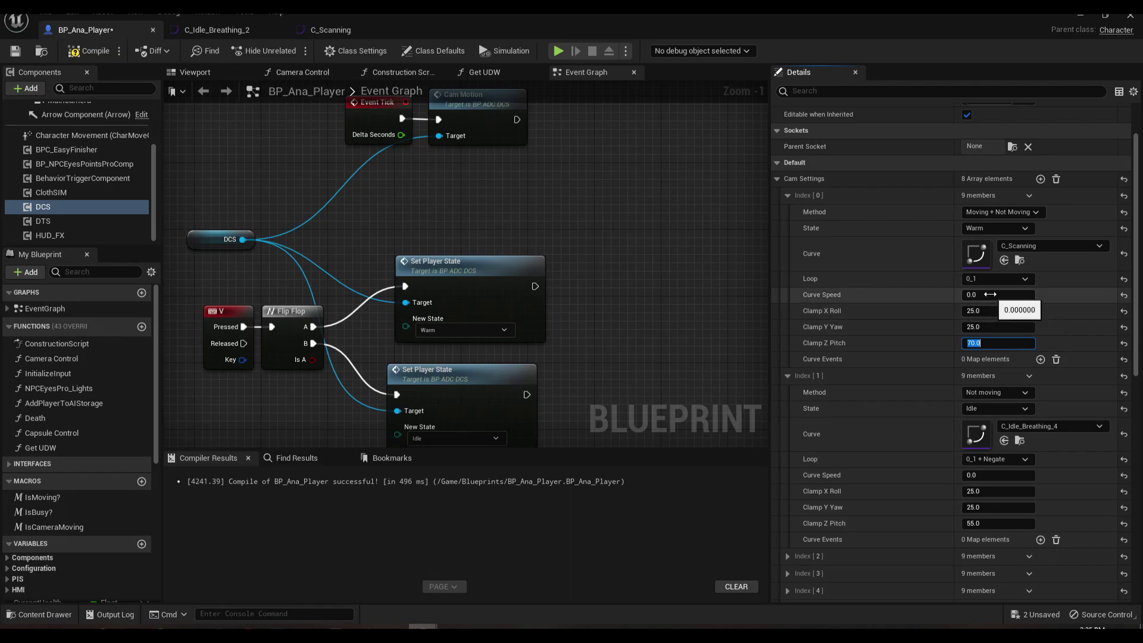
Set the Loop of Cam Settings Index 0 to 0_1 + Negate and its Method to Not moving, and compile and save the blueprint
click(991, 279)
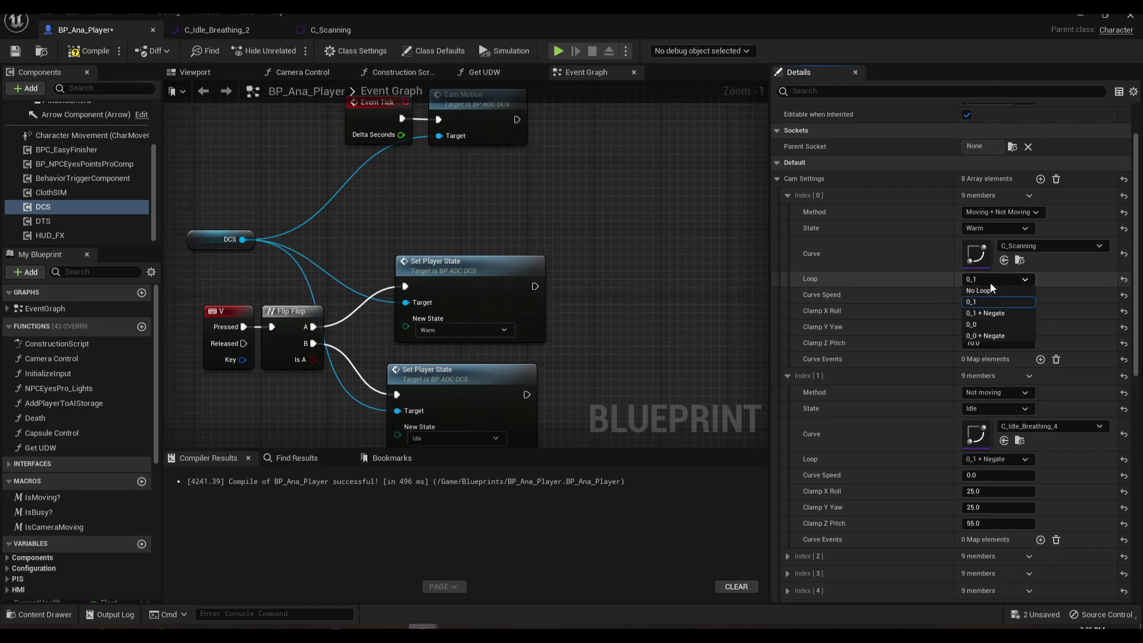
click(999, 314)
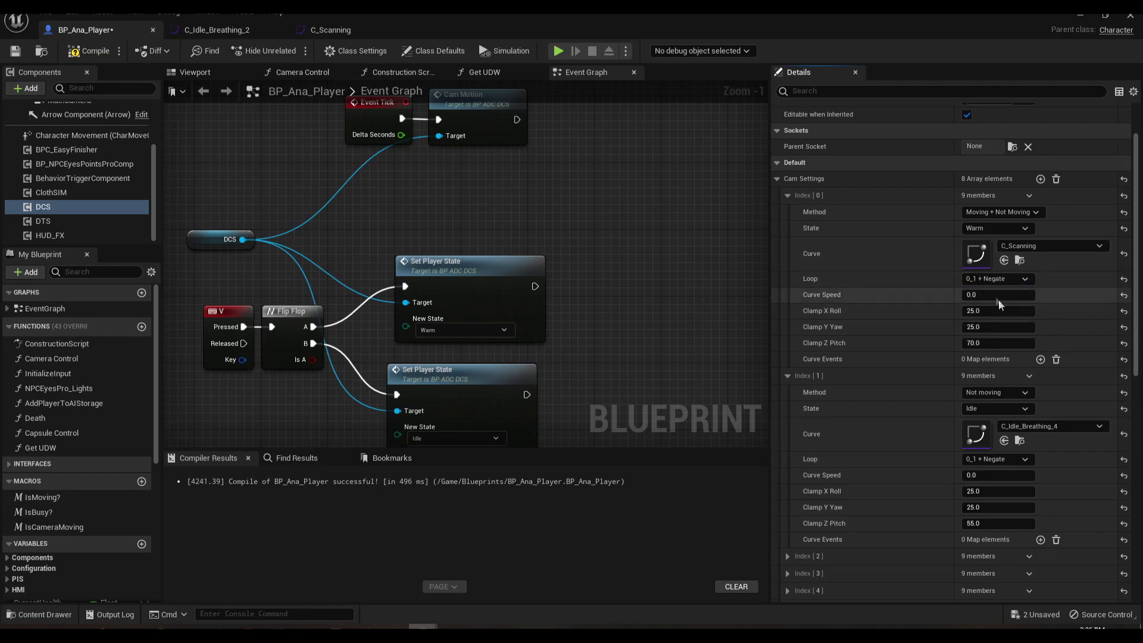
click(16, 51)
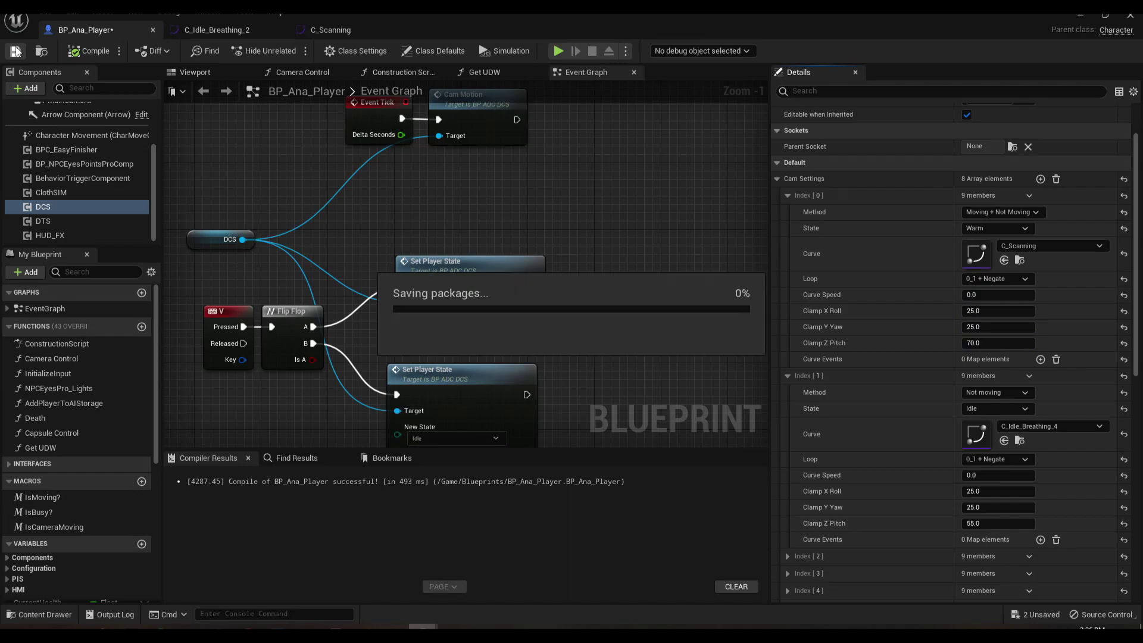
click(1015, 213)
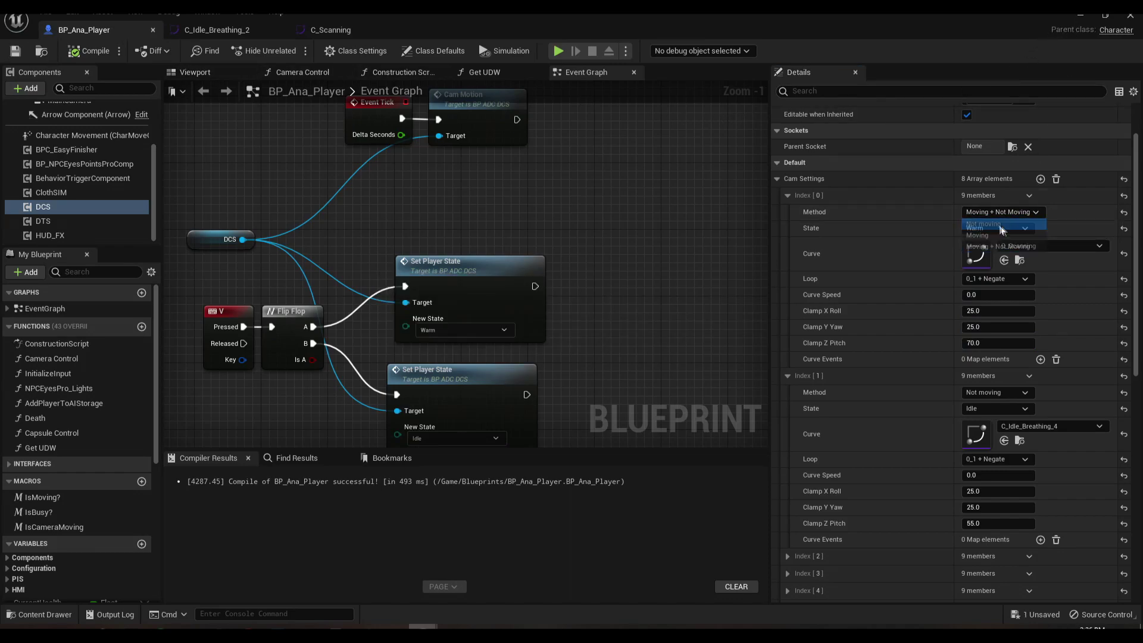
click(89, 52)
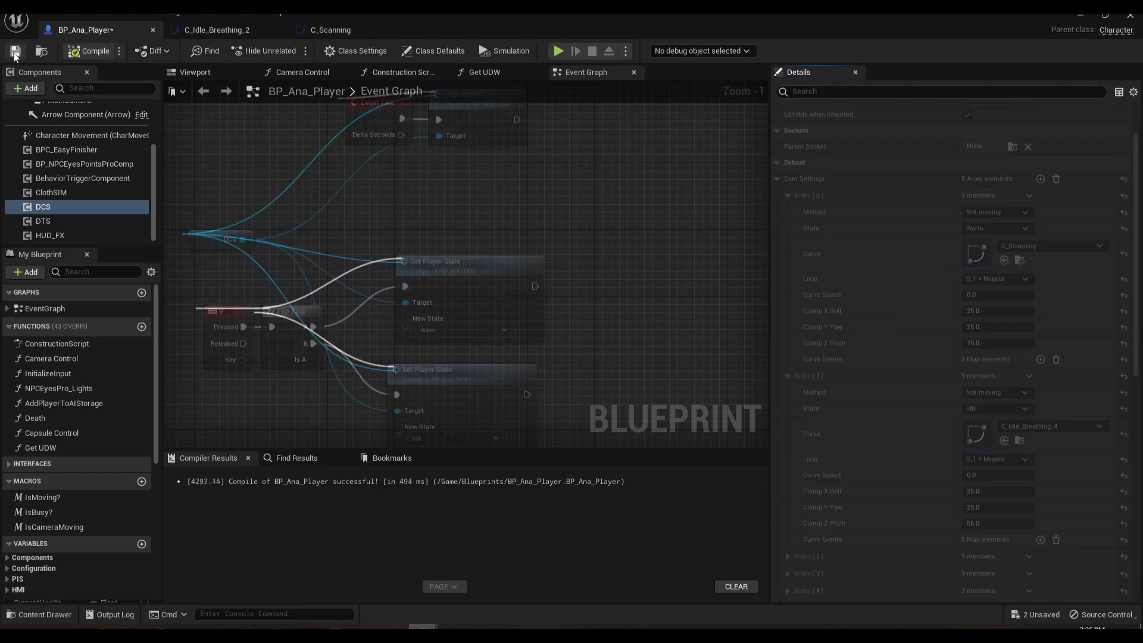
Minimize the blueprint editor and play the level to test the adjusted scanning camera motion
click(1080, 18)
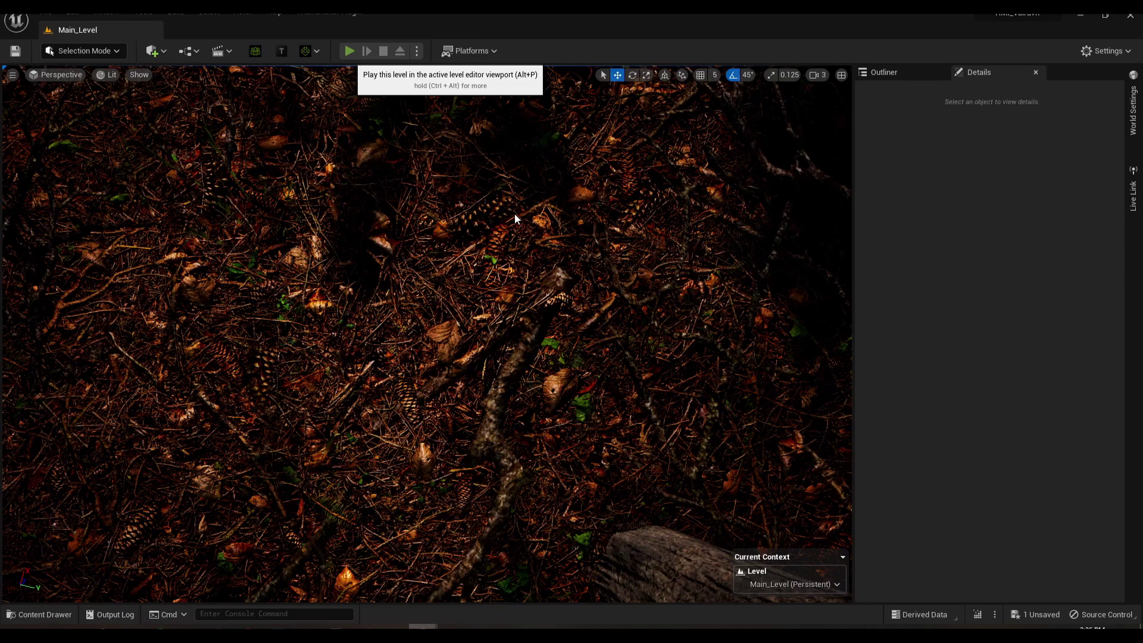
click(349, 51)
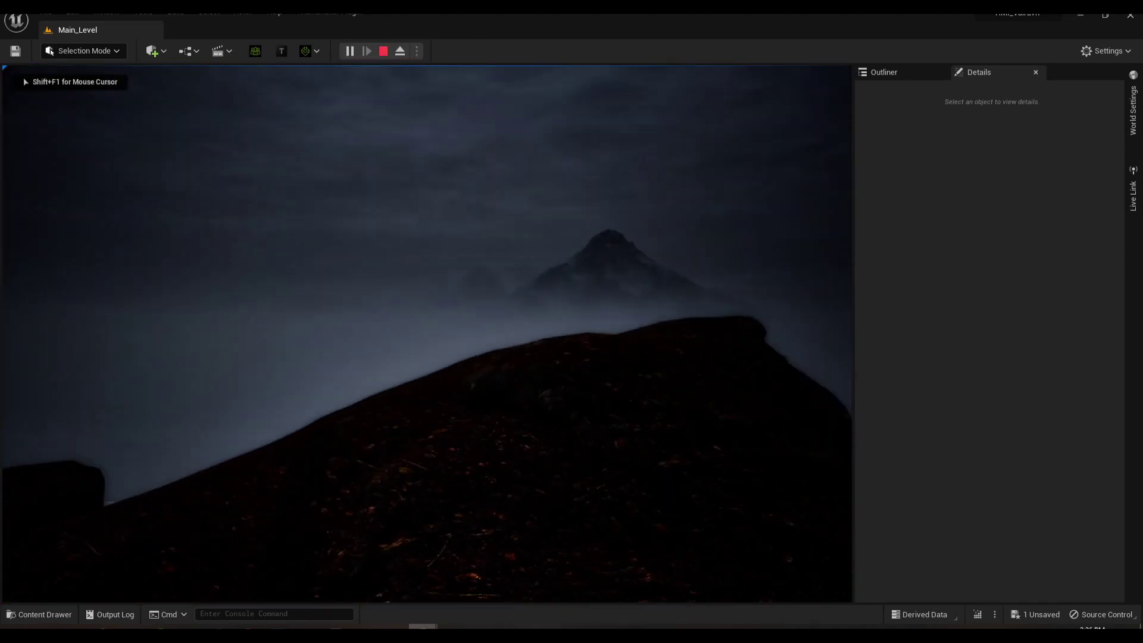